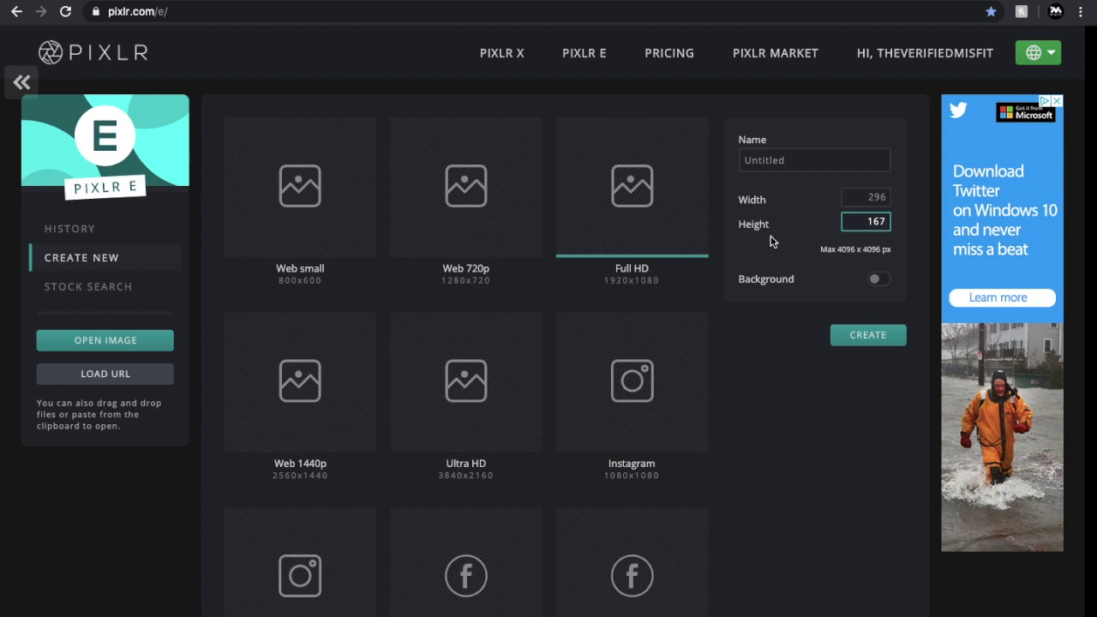
# - Create a new 296 × 167 px image with the background left off, so it stays transparent
pyautogui.click(860, 337)
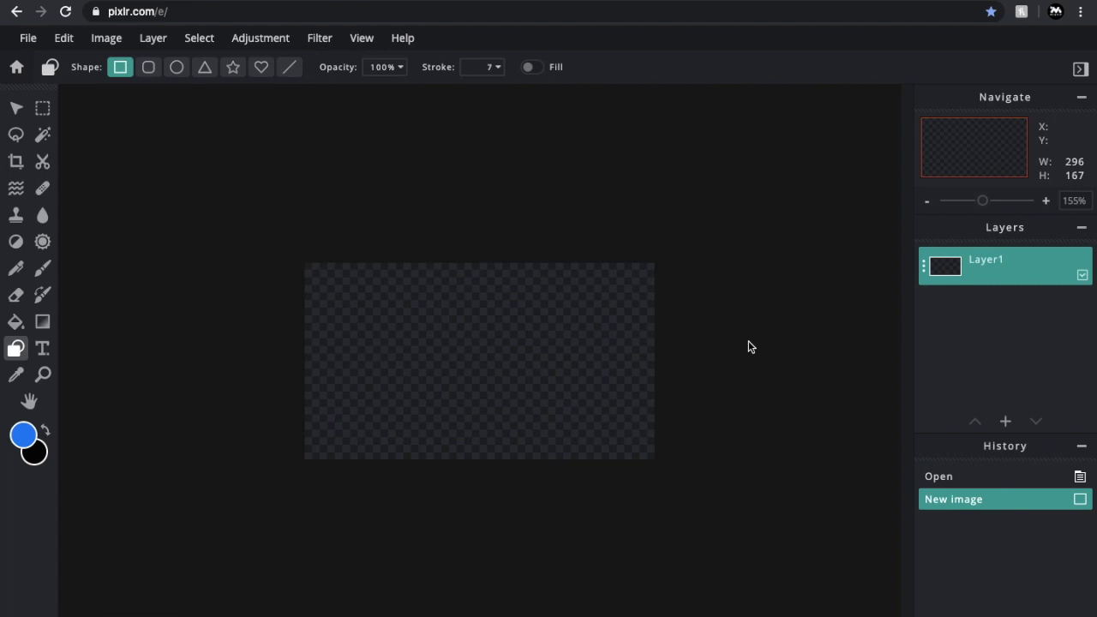
# - Zoom the blank 296 × 167 canvas to a comfortable view and select the Arrange tool
pyautogui.scroll(2, 734, 361)
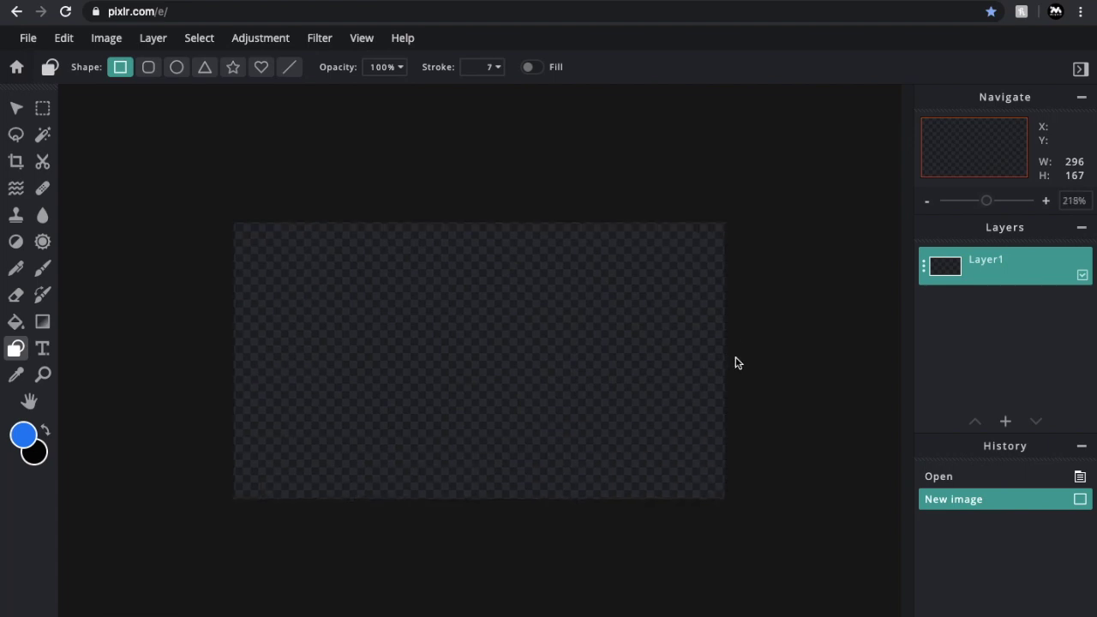
pyautogui.scroll(-2, 749, 328)
pyautogui.scroll(4, 750, 328)
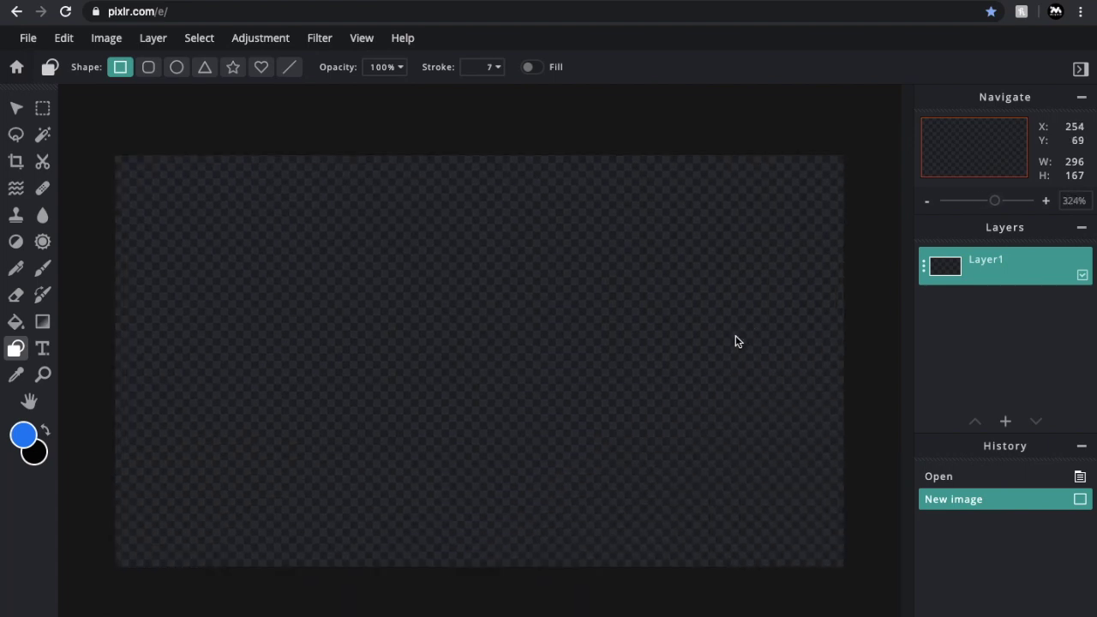
pyautogui.scroll(-1, 731, 338)
pyautogui.click(1046, 201)
pyautogui.click(927, 201)
pyautogui.moveTo(989, 206); pyautogui.dragTo(994, 203)
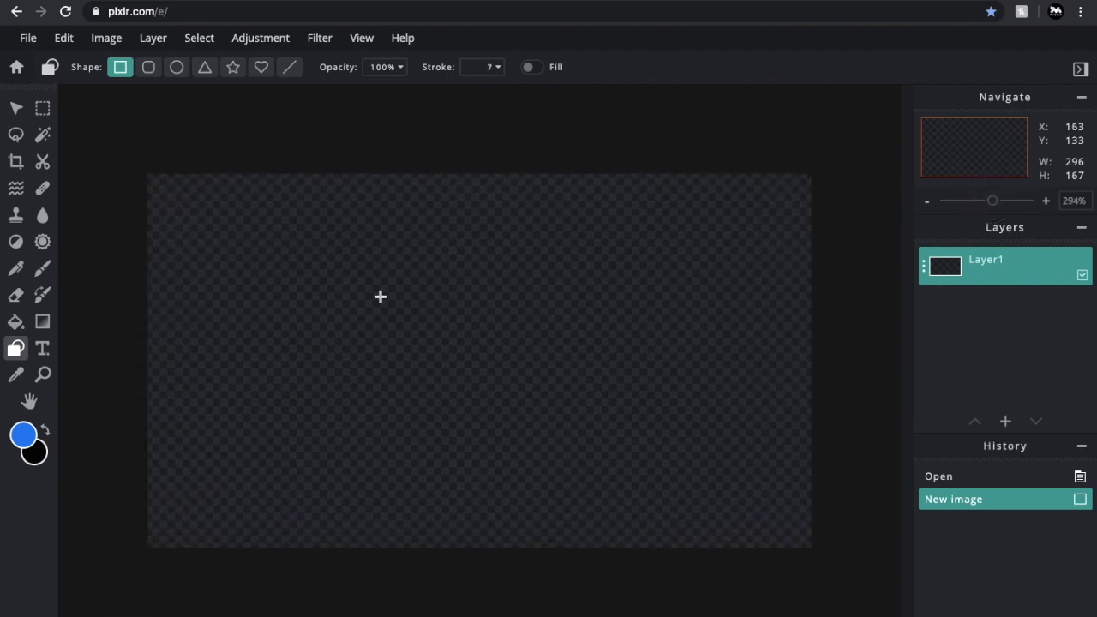
pyautogui.click(16, 109)
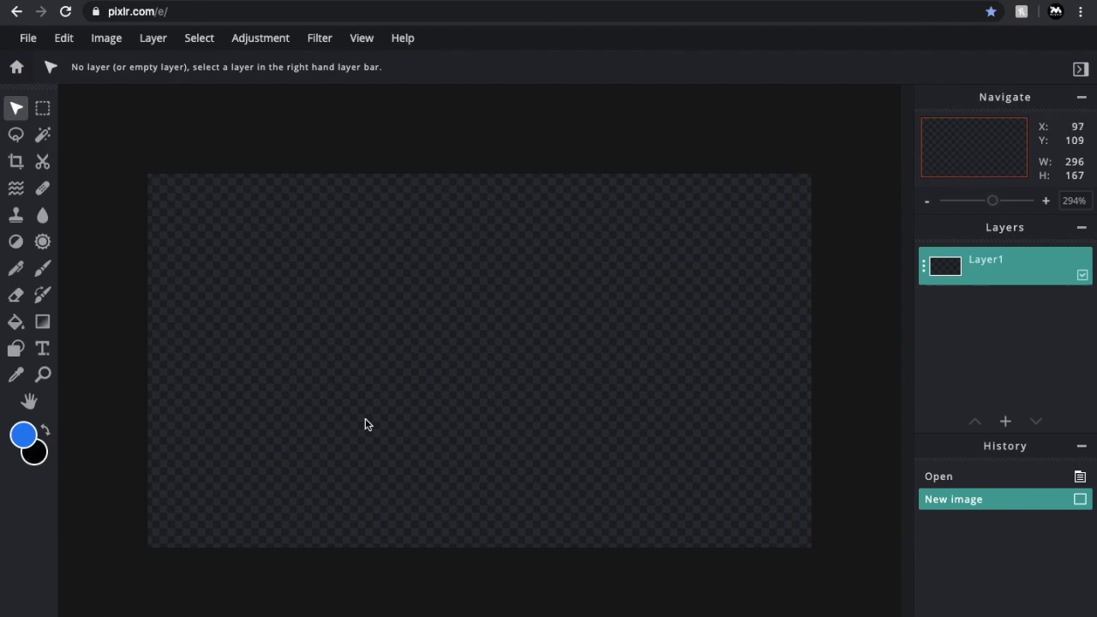
# - Keep blue as the drawing colour after trying a darker shade, and choose the rectangle Shape tool with solid fill
pyautogui.click(21, 435)
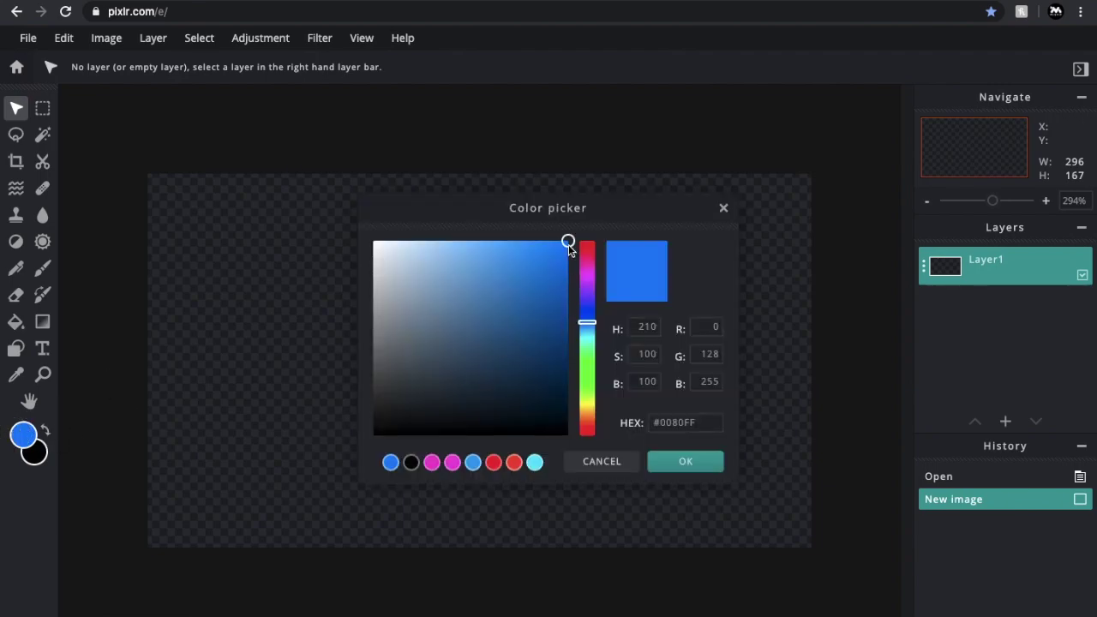
pyautogui.moveTo(567, 249); pyautogui.dragTo(553, 364)
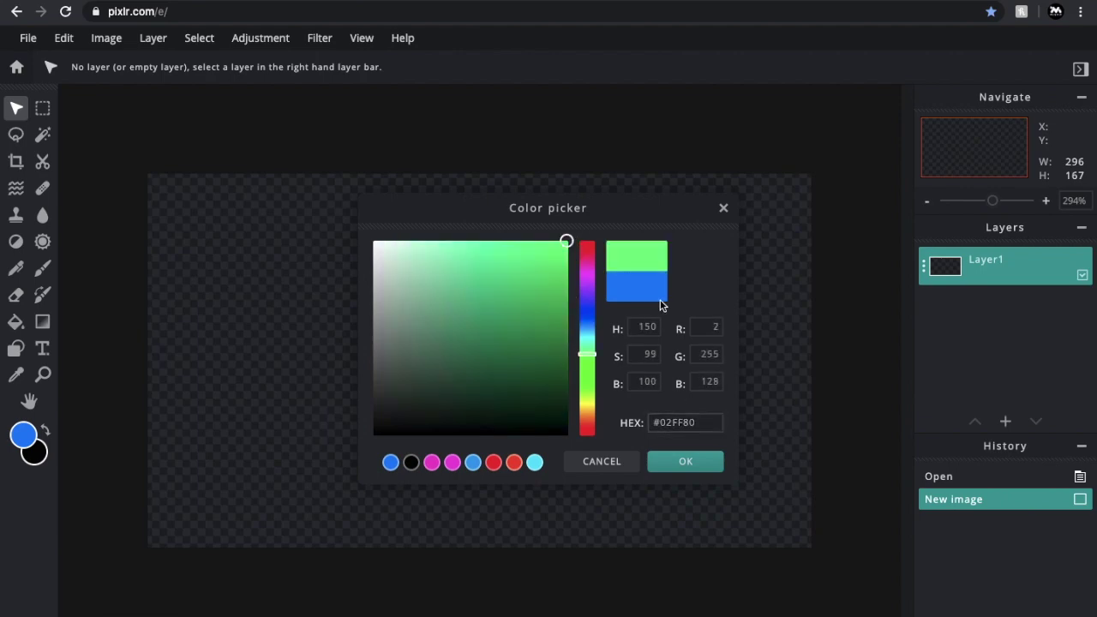
pyautogui.click(602, 463)
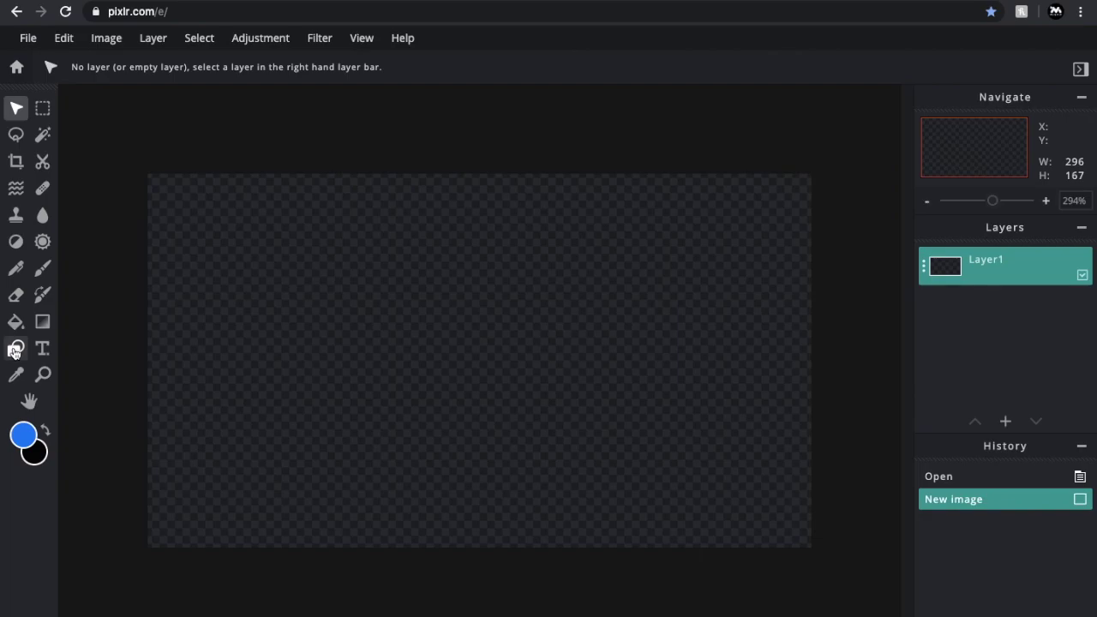
pyautogui.click(16, 352)
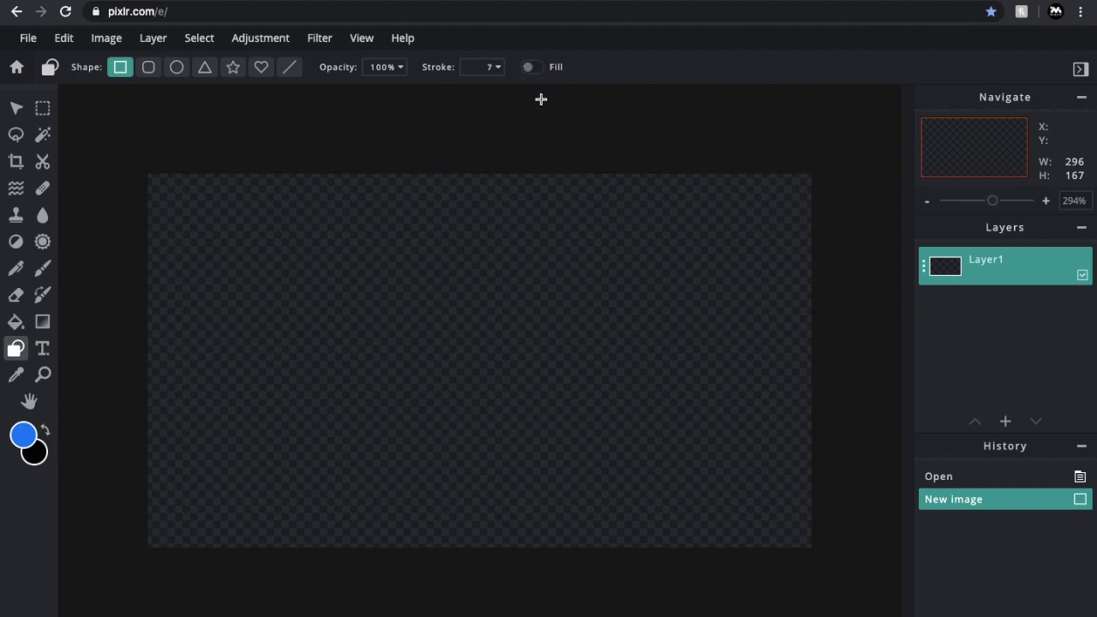
pyautogui.click(530, 68)
# - Undo the filled rectangle and draw an unfilled 7 px blue rectangle framing the whole canvas
pyautogui.moveTo(159, 186); pyautogui.dragTo(807, 542)
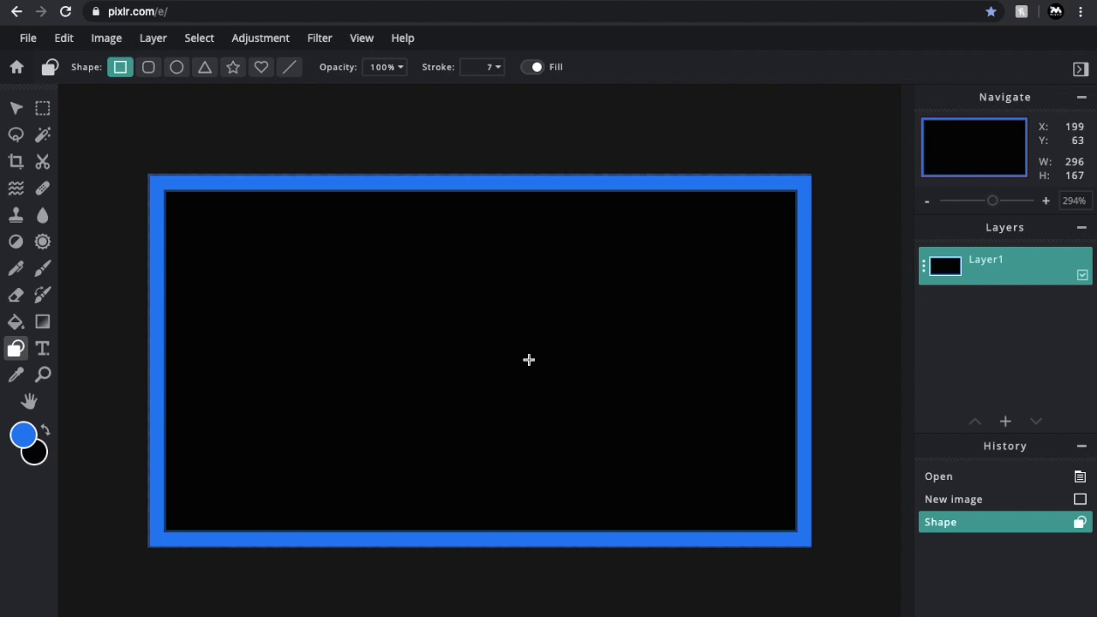
pyautogui.click(67, 46)
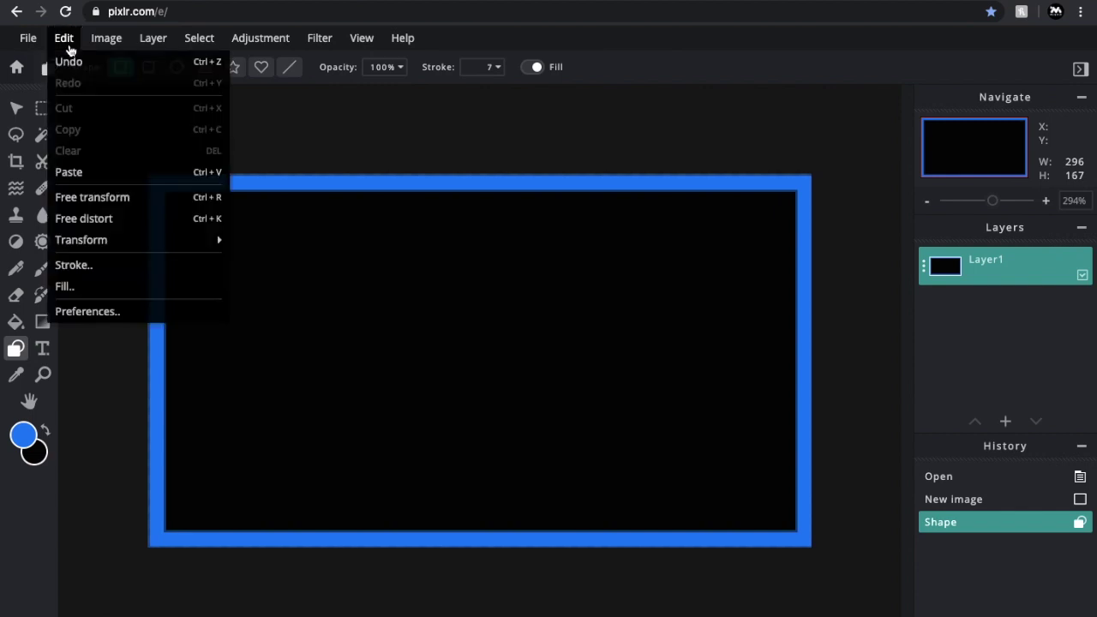
pyautogui.click(69, 61)
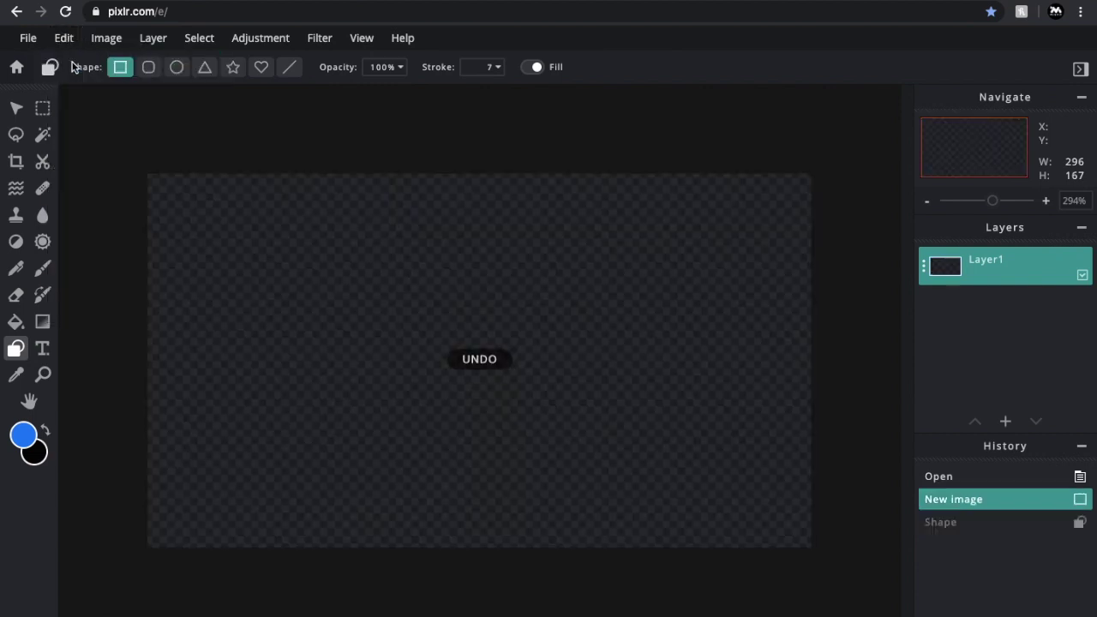
pyautogui.click(535, 72)
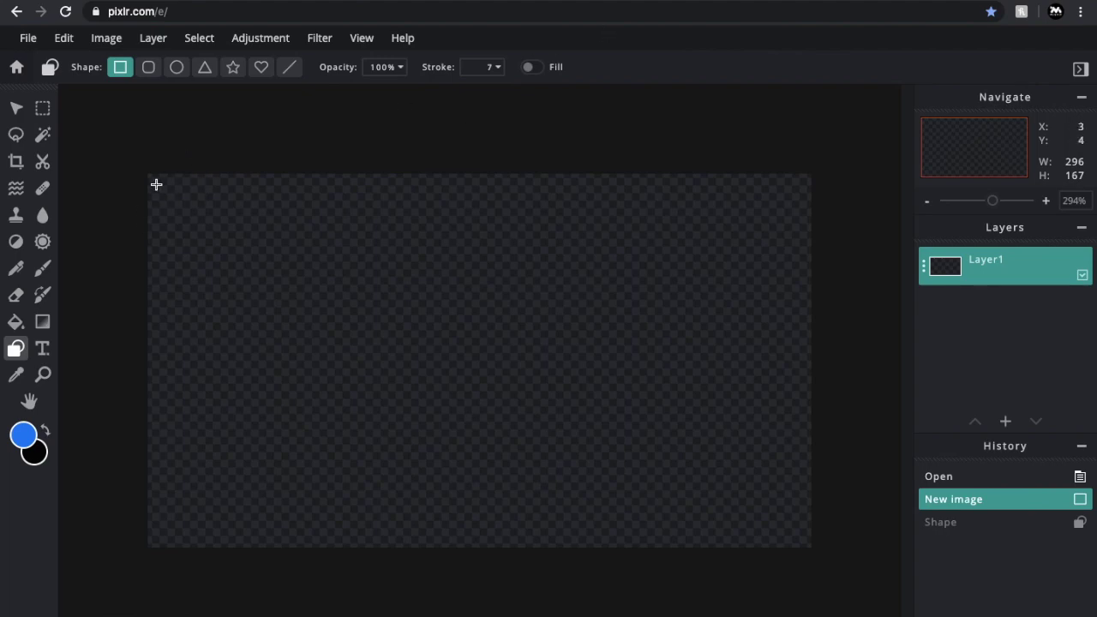
pyautogui.moveTo(155, 183); pyautogui.dragTo(800, 536)
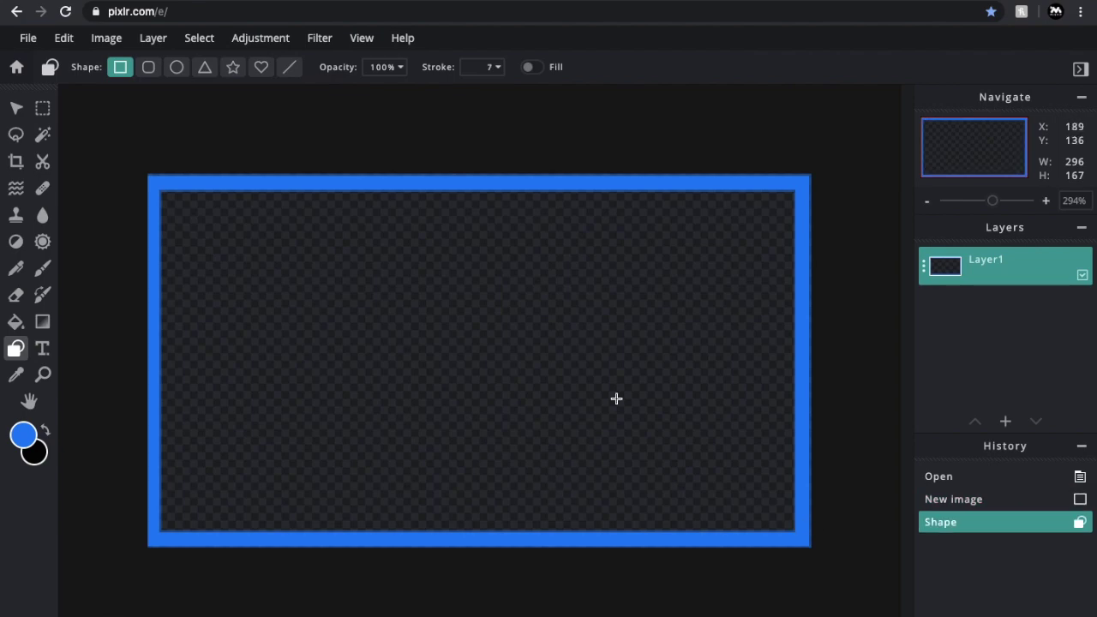
pyautogui.scroll(-1, 559, 410)
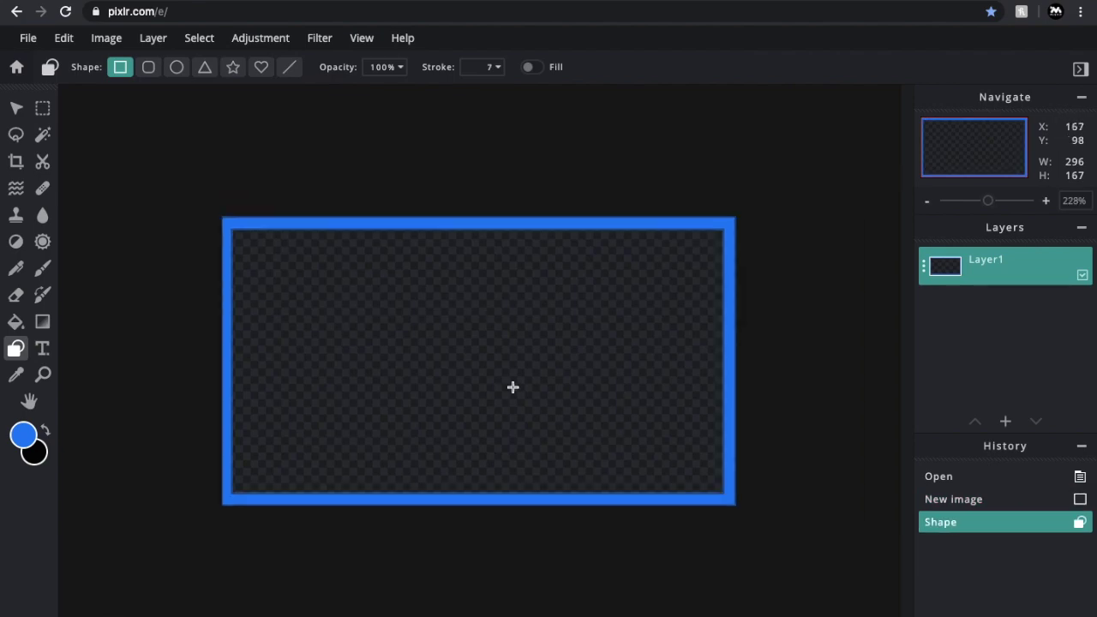
pyautogui.scroll(1, 512, 384)
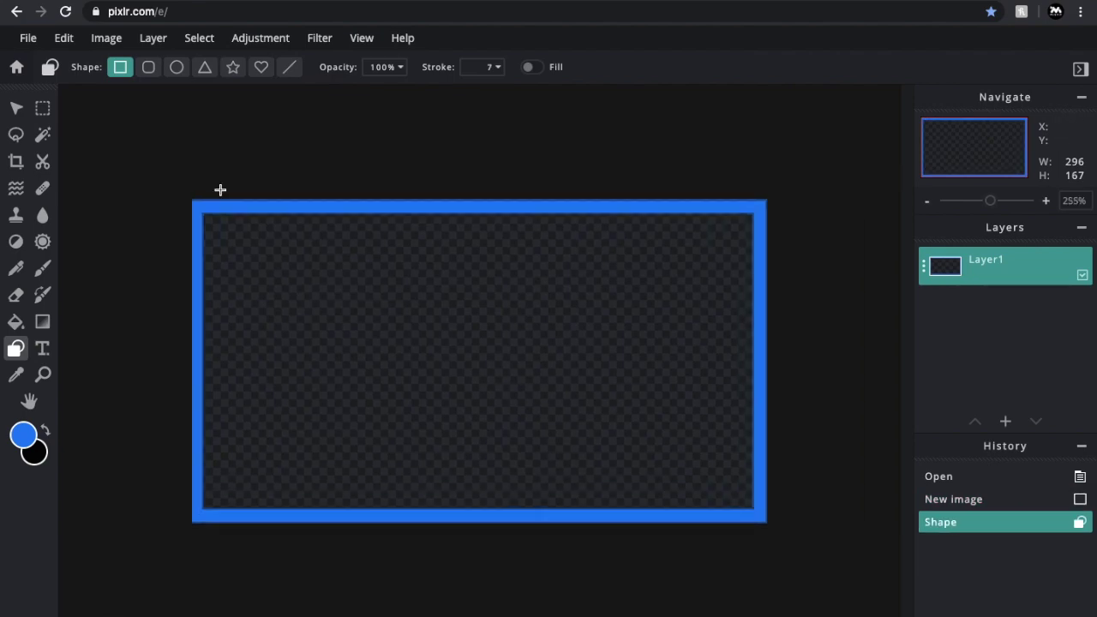
# - Free-transform the blue border layer slightly inward to 295 px wide and apply it
pyautogui.click(16, 110)
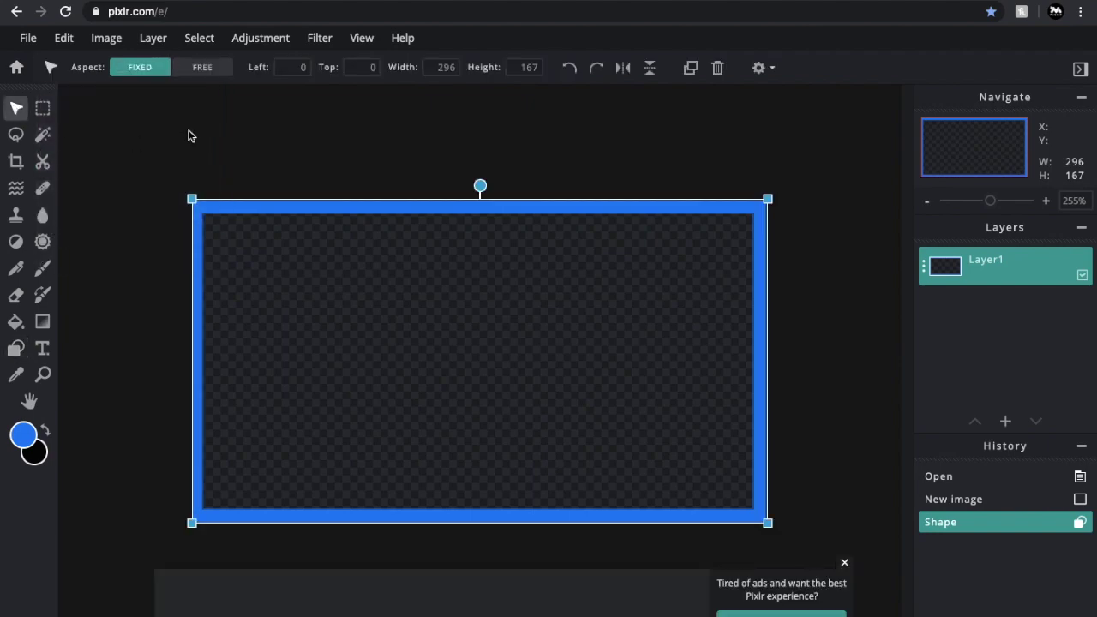
pyautogui.click(63, 38)
pyautogui.click(76, 202)
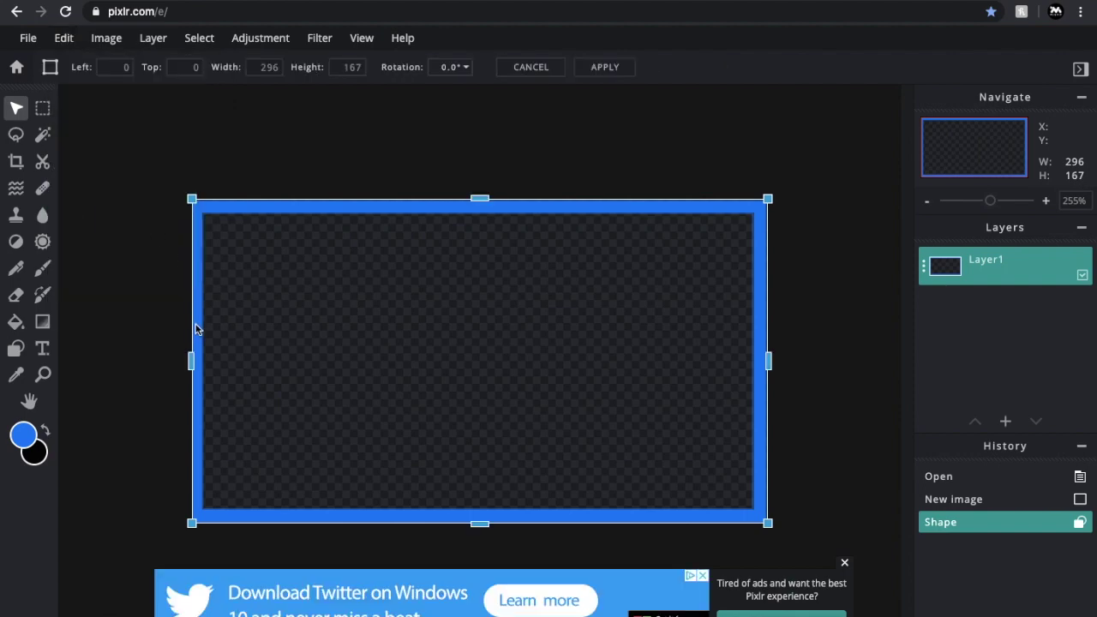
pyautogui.moveTo(191, 360); pyautogui.dragTo(192, 360)
pyautogui.moveTo(479, 200); pyautogui.dragTo(482, 199)
pyautogui.click(772, 297)
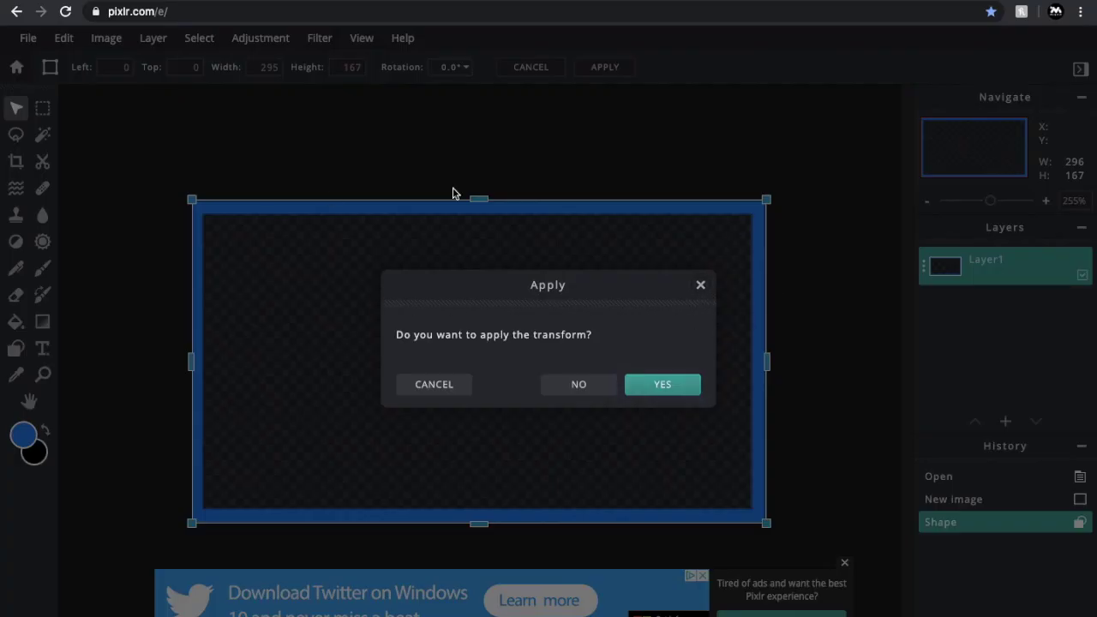
pyautogui.click(661, 390)
# - Deselect the border layer and close the advertisement banner
pyautogui.click(798, 367)
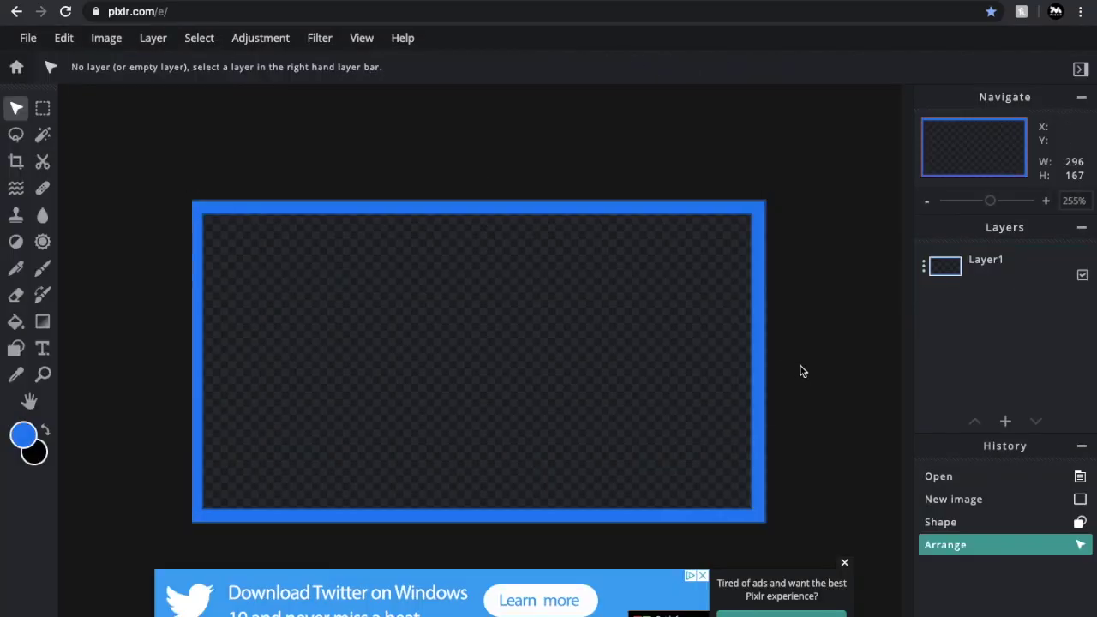
pyautogui.click(327, 212)
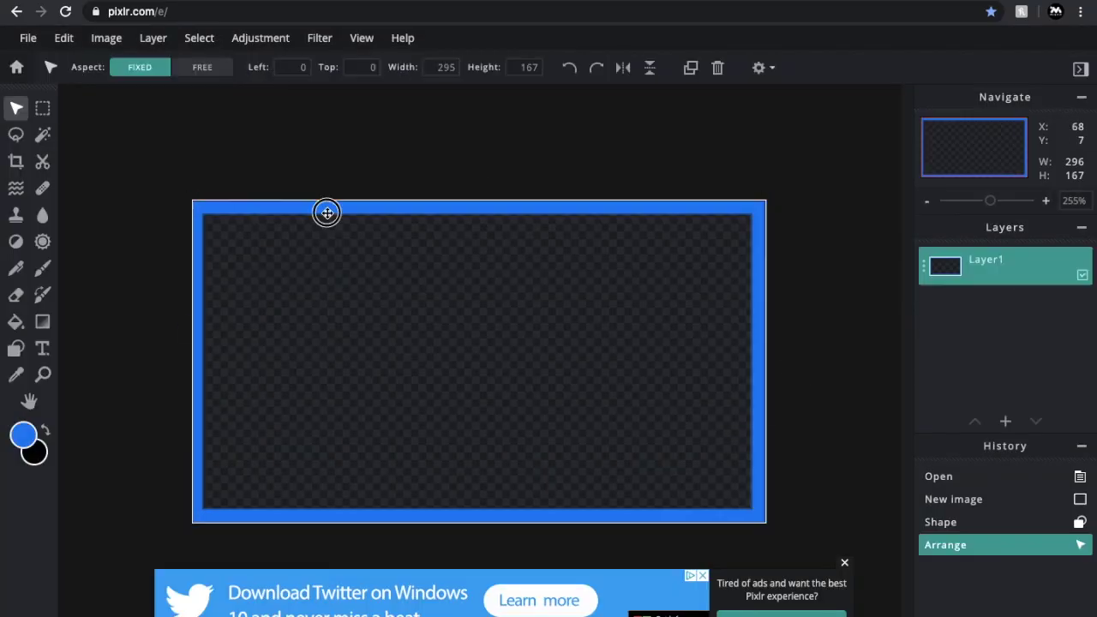
pyautogui.click(433, 186)
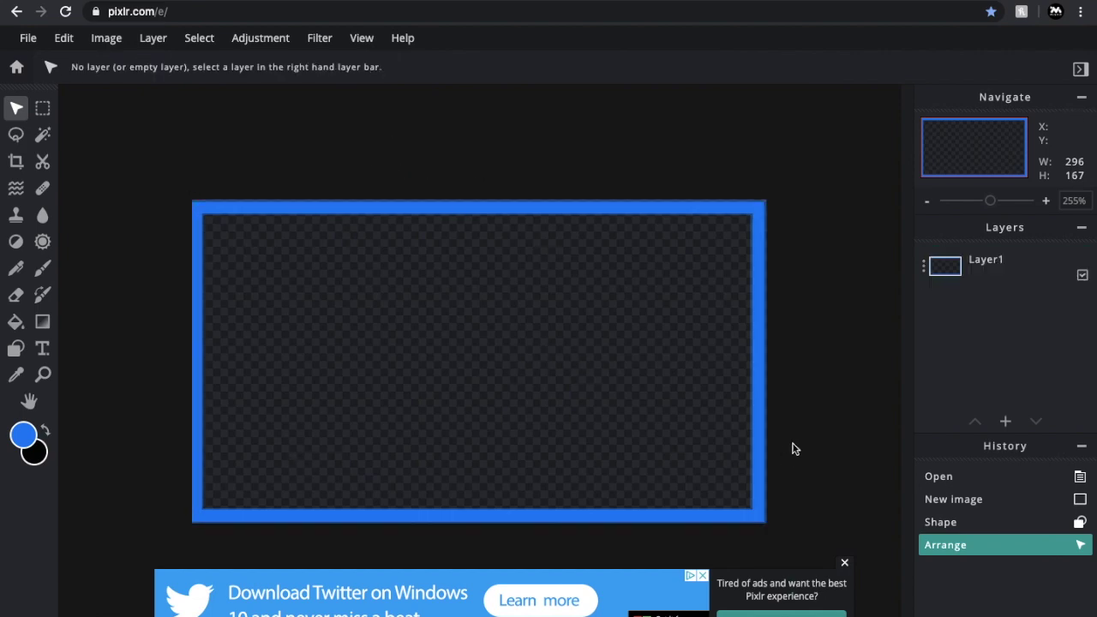
pyautogui.click(845, 566)
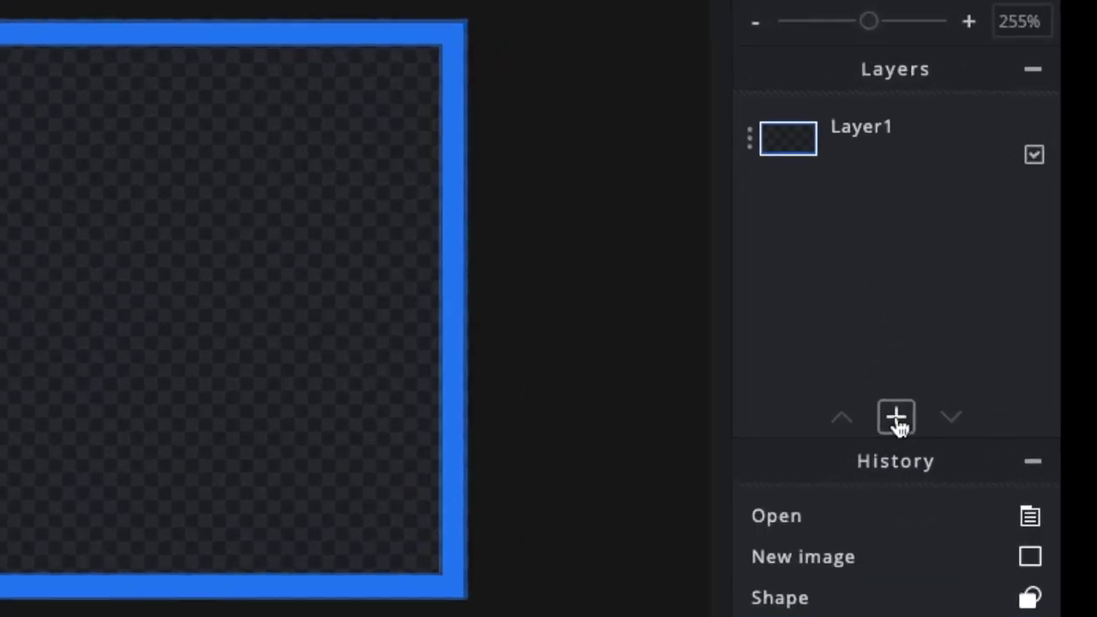
pyautogui.click(896, 420)
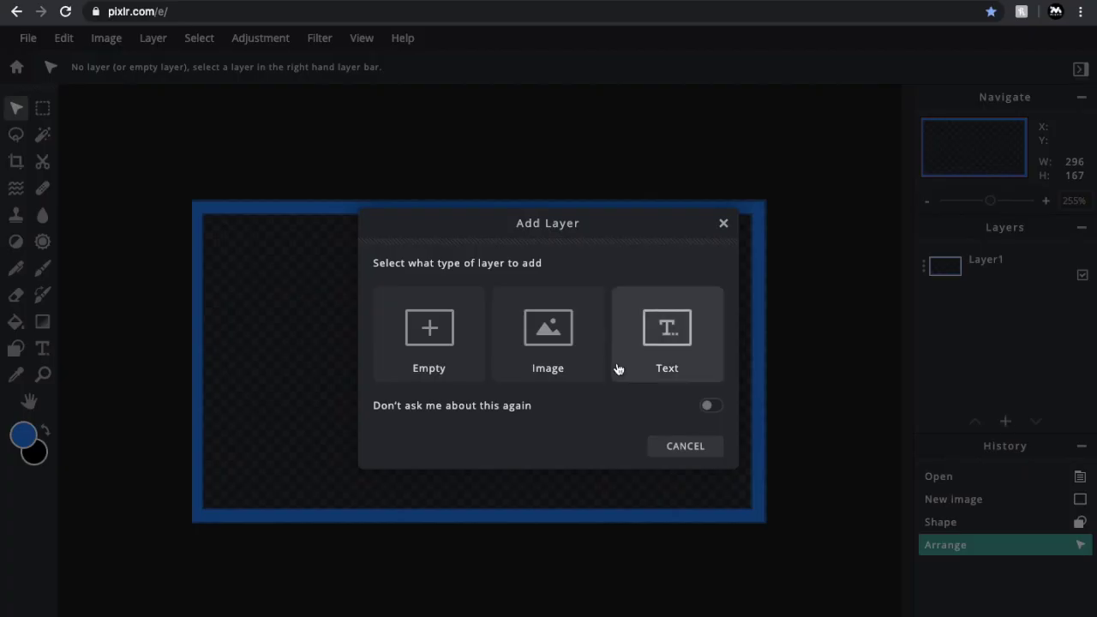
# - Add an empty Layer 2, pick black, and set the rectangle Shape stroke to 3
pyautogui.click(448, 345)
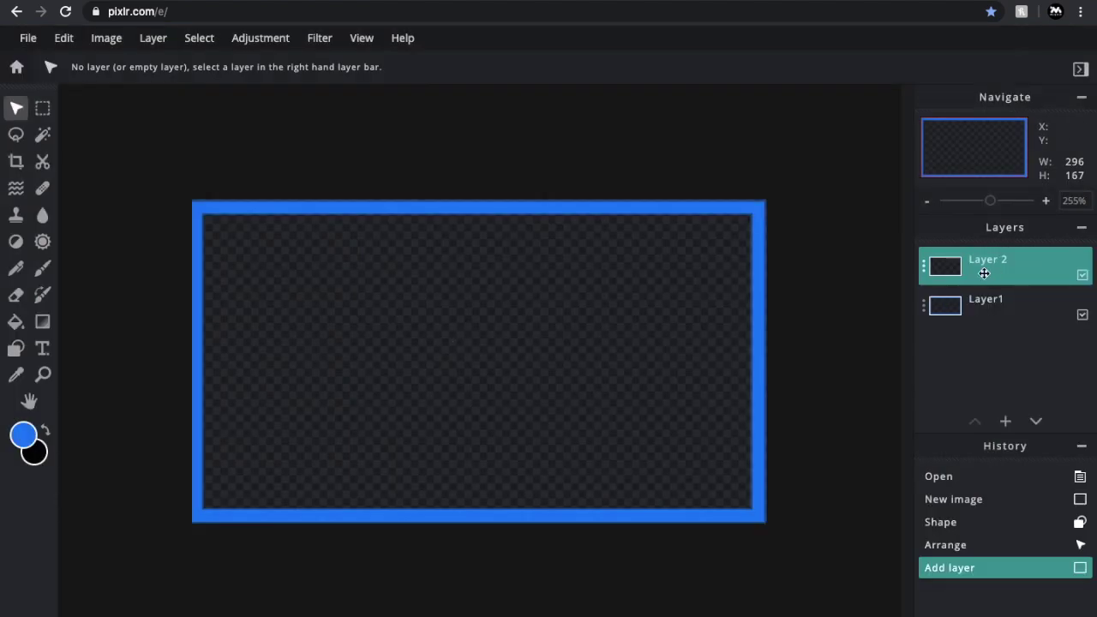
pyautogui.click(23, 435)
pyautogui.click(411, 463)
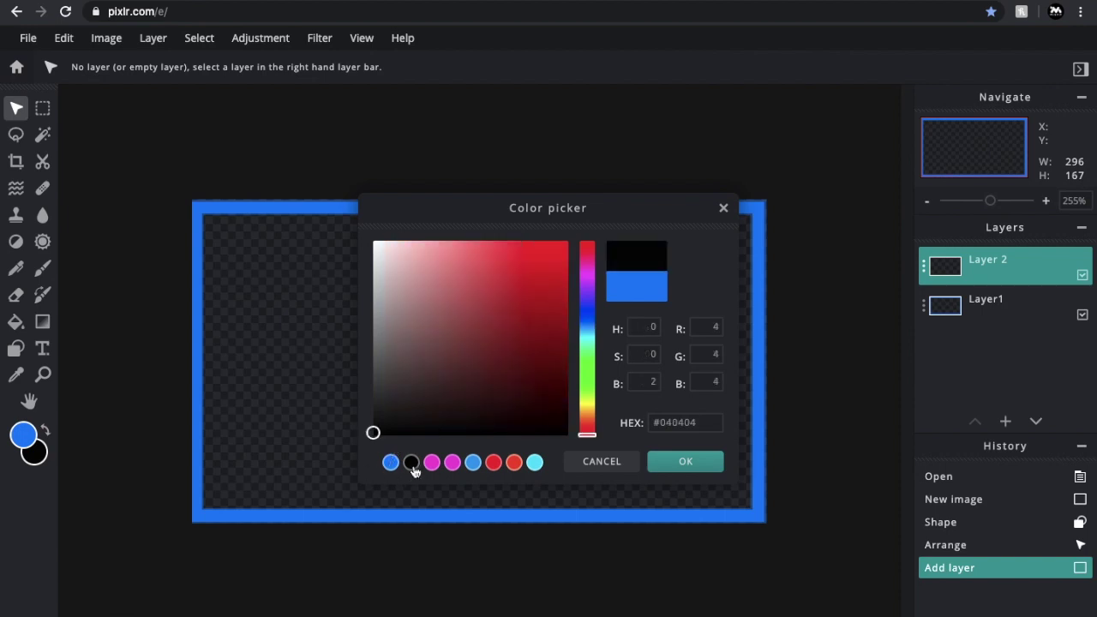
pyautogui.click(16, 348)
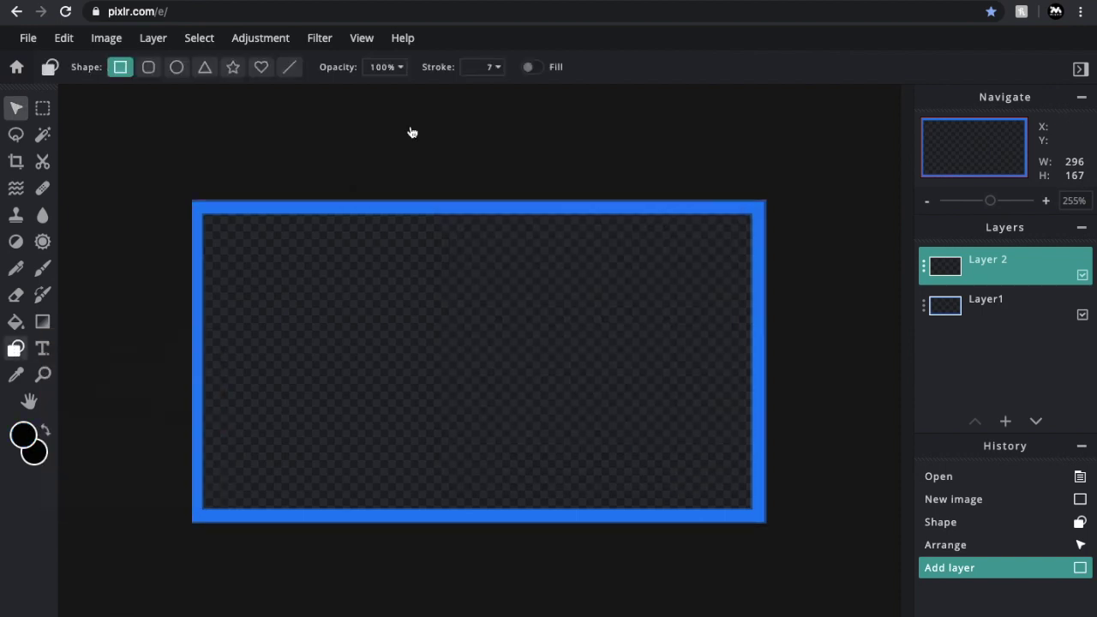
pyautogui.click(496, 68)
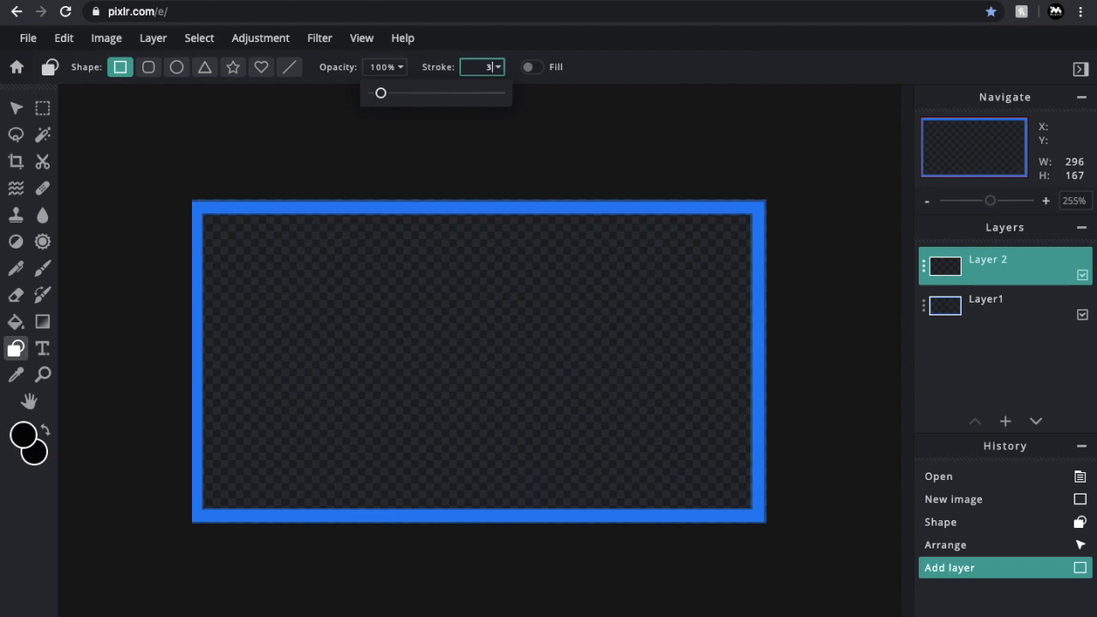
pyautogui.click(564, 165)
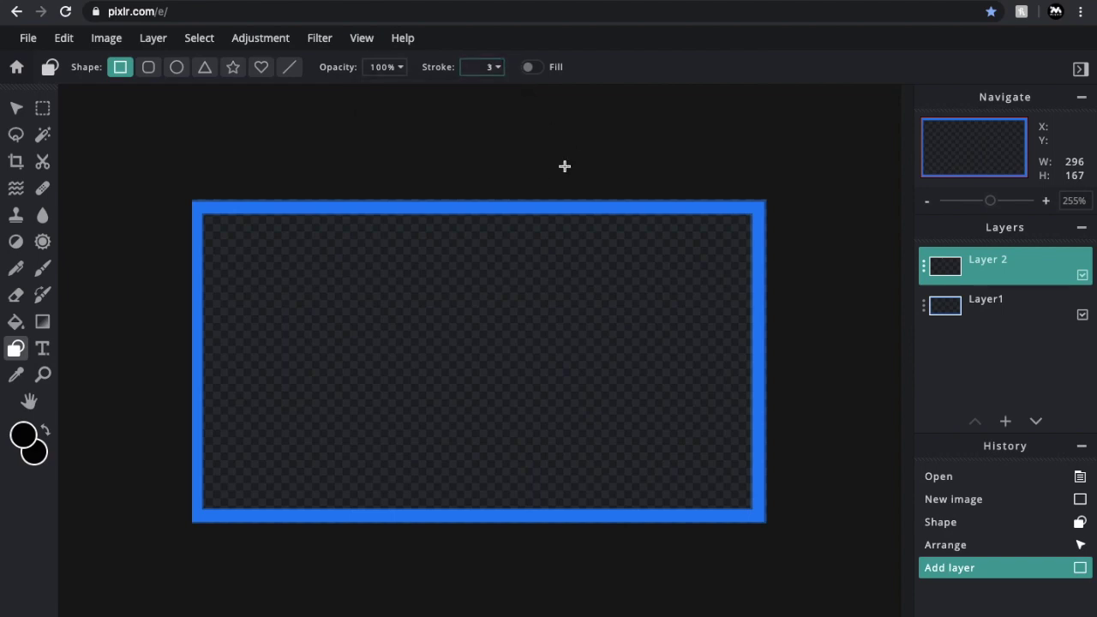
# - Draw a black rectangle inside the blue frame and free-transform its edges to about 293 × 163 px
pyautogui.moveTo(197, 208); pyautogui.dragTo(761, 518)
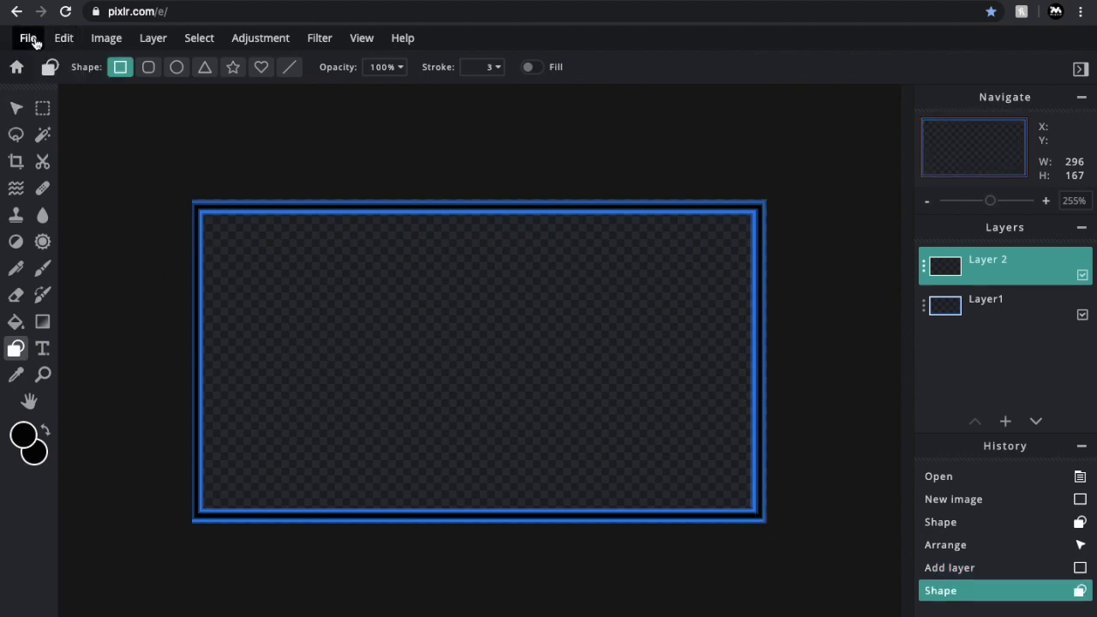
pyautogui.click(61, 39)
pyautogui.click(82, 199)
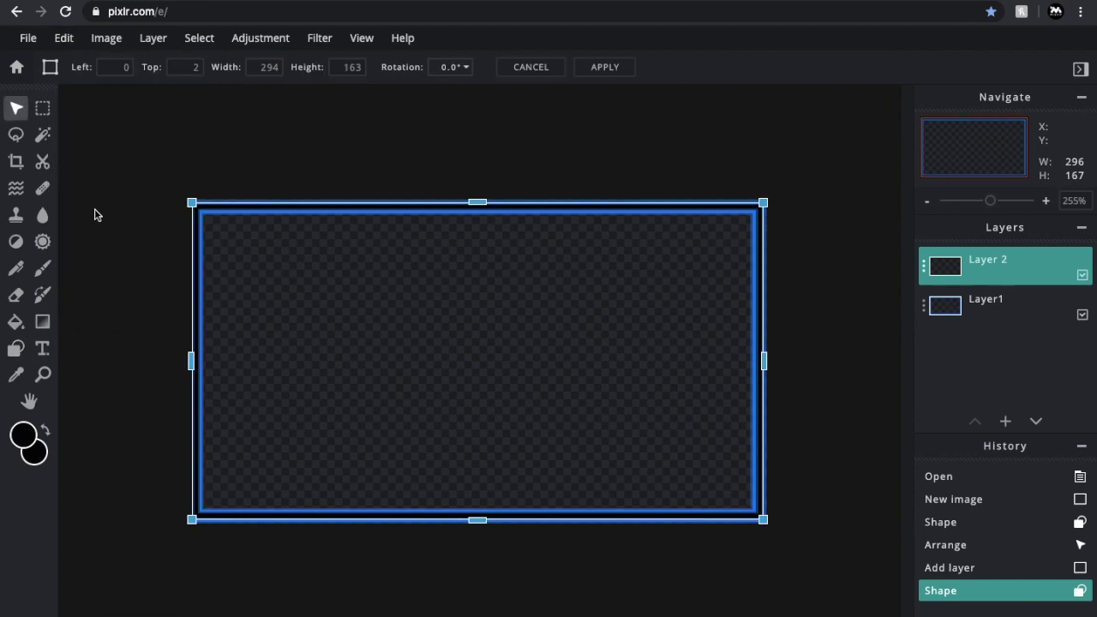
pyautogui.moveTo(192, 360); pyautogui.dragTo(194, 360)
pyautogui.moveTo(477, 201); pyautogui.dragTo(479, 207)
pyautogui.moveTo(480, 520); pyautogui.dragTo(480, 522)
pyautogui.moveTo(766, 360); pyautogui.dragTo(762, 363)
# - Apply the transform and deselect the inner rectangle layer
pyautogui.press('v')
pyautogui.click(691, 387)
pyautogui.scroll(-5, 502, 379)
pyautogui.click(673, 343)
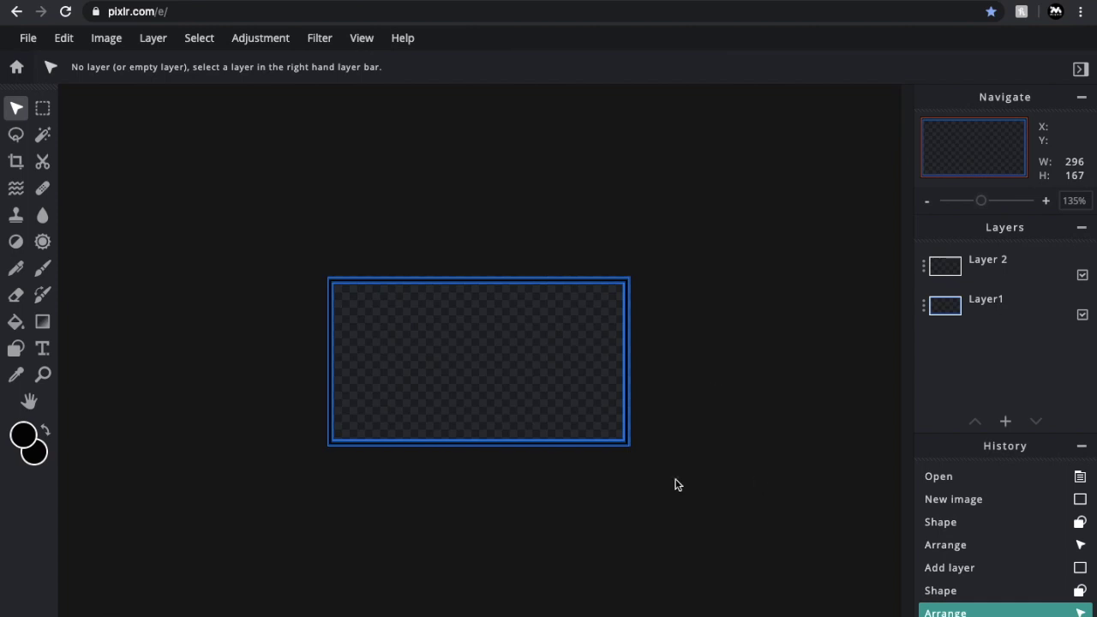
pyautogui.press('t')
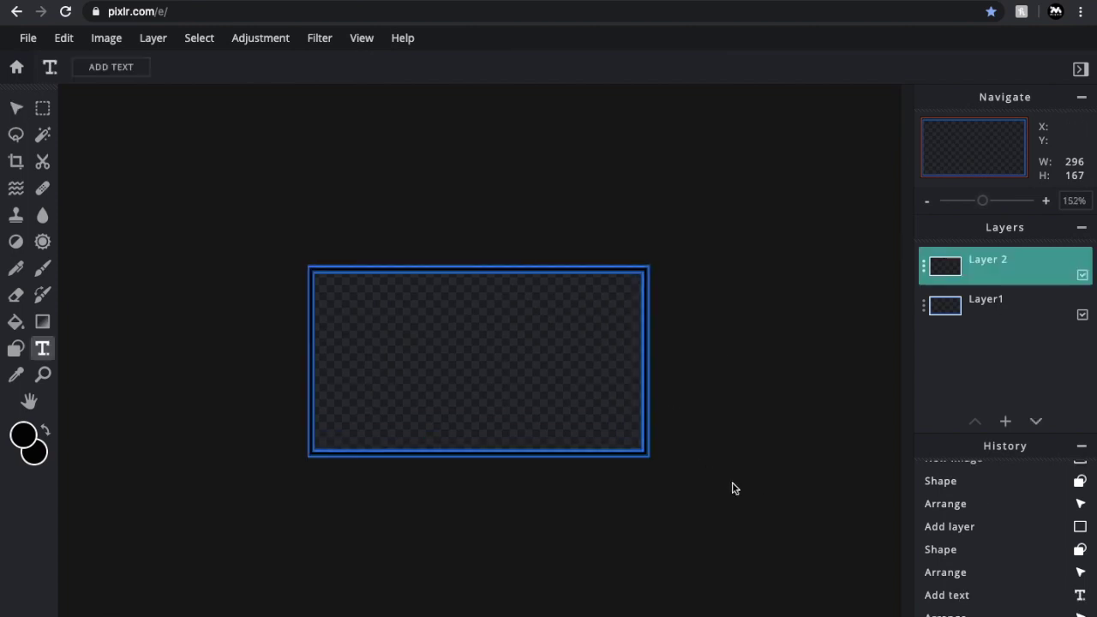
# - Add a blue 'Lorem ipsum' placeholder text layer and keep its font as Moon_get-heavy after previewing SQUIRK
pyautogui.click(1006, 421)
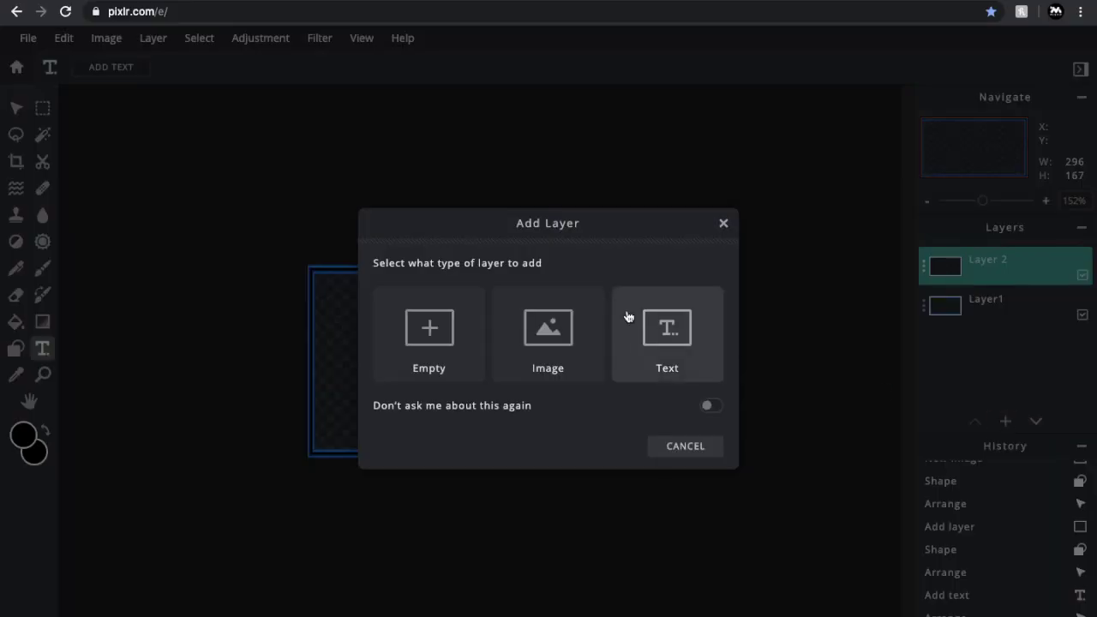
pyautogui.click(723, 225)
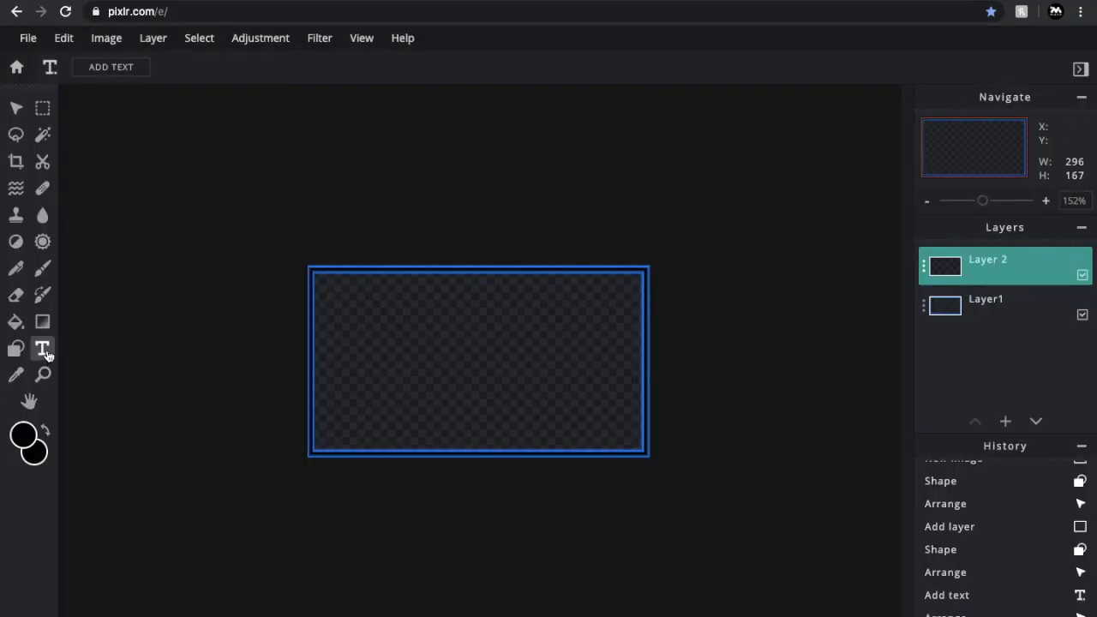
pyautogui.click(43, 349)
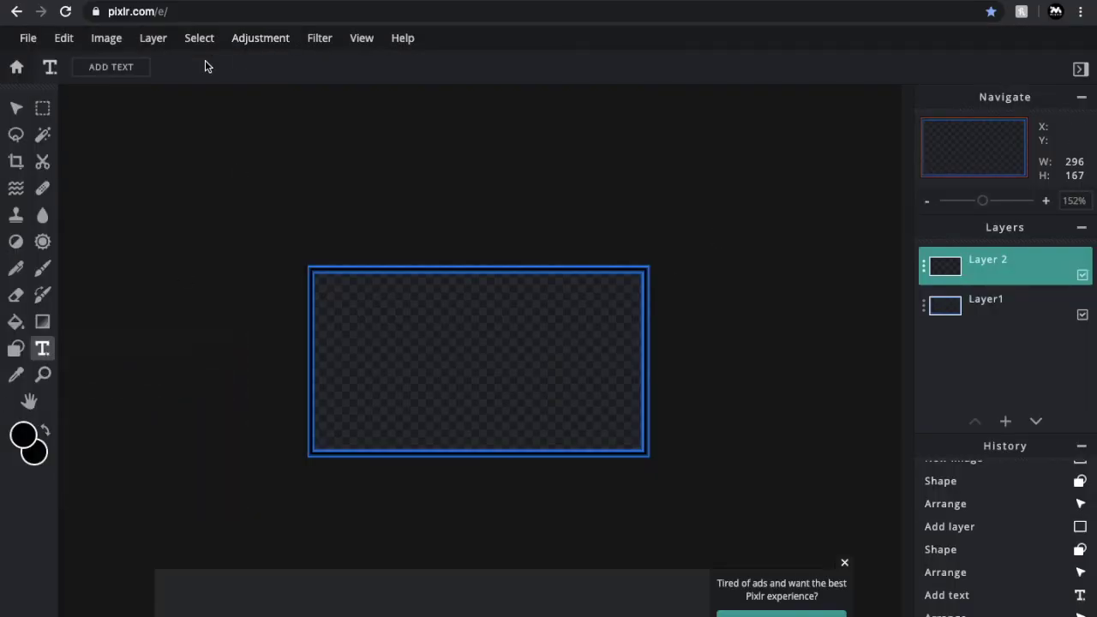
pyautogui.click(135, 72)
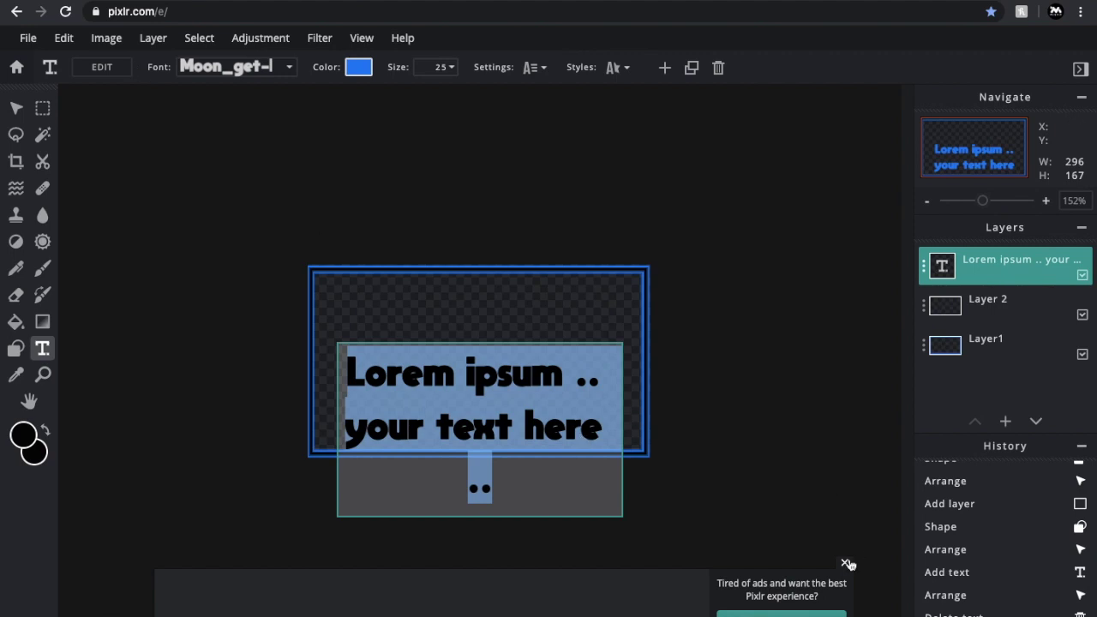
pyautogui.click(811, 378)
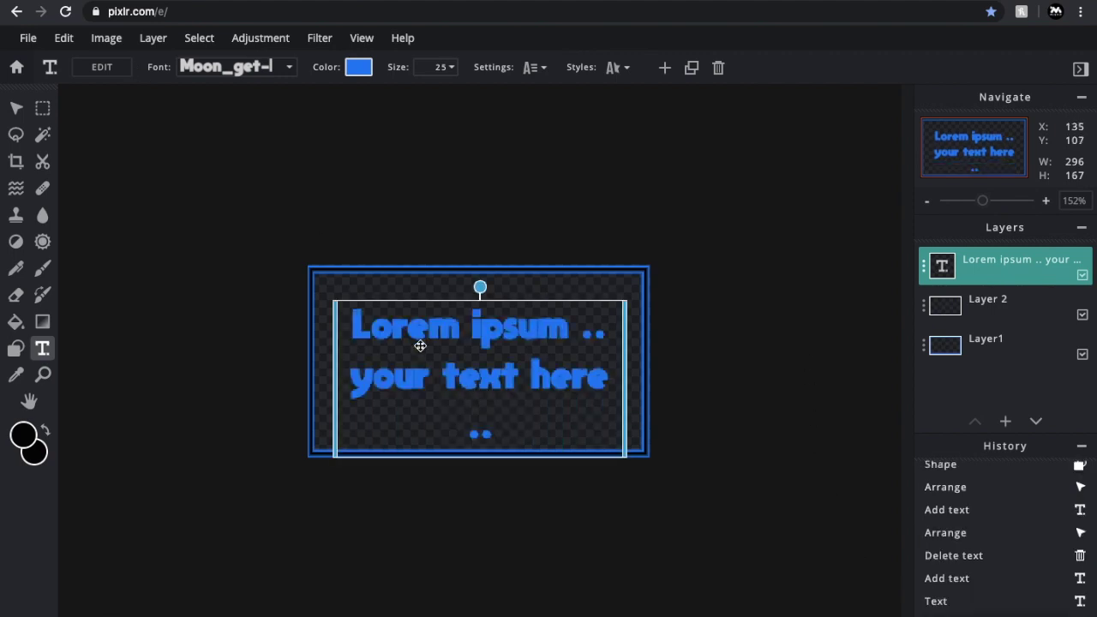
pyautogui.click(217, 68)
pyautogui.click(218, 73)
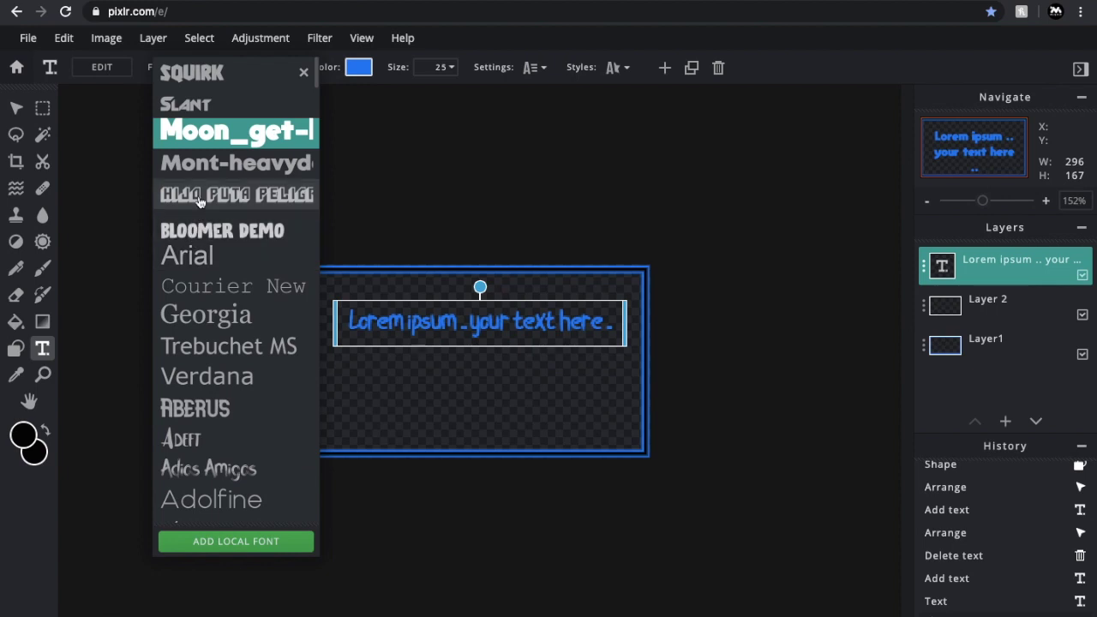
pyautogui.click(230, 139)
# - Replace the placeholder with 'VERIFIED MISFIT' and stretch it onto one line at the frame bottom
pyautogui.doubleClick(517, 378)
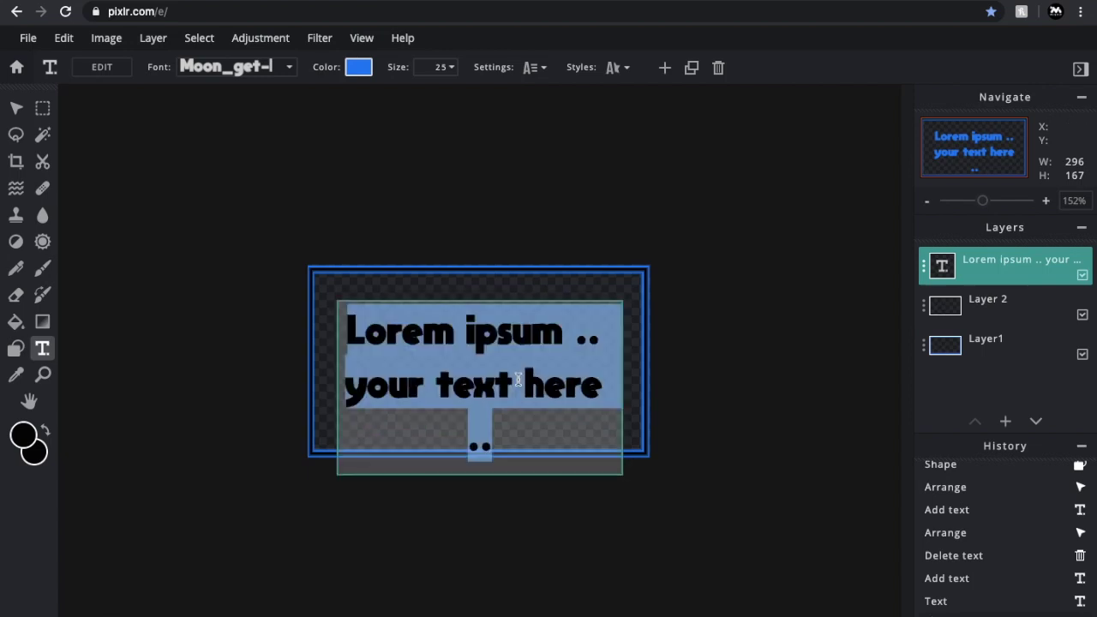
pyautogui.press('BackSpace')
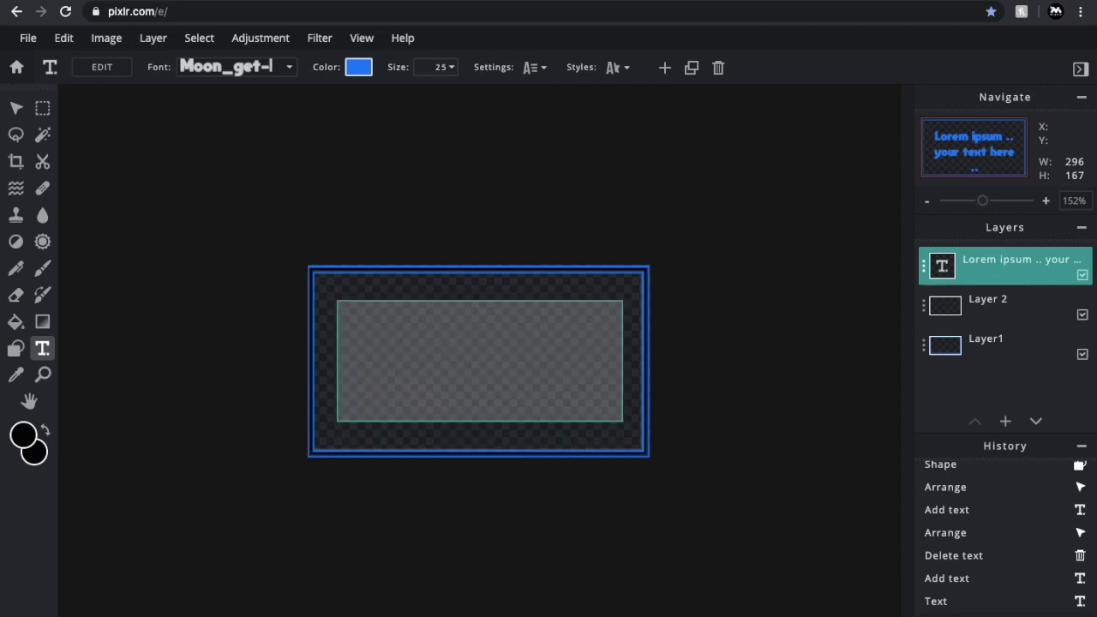
pyautogui.write('VERIFIED MISFIT')
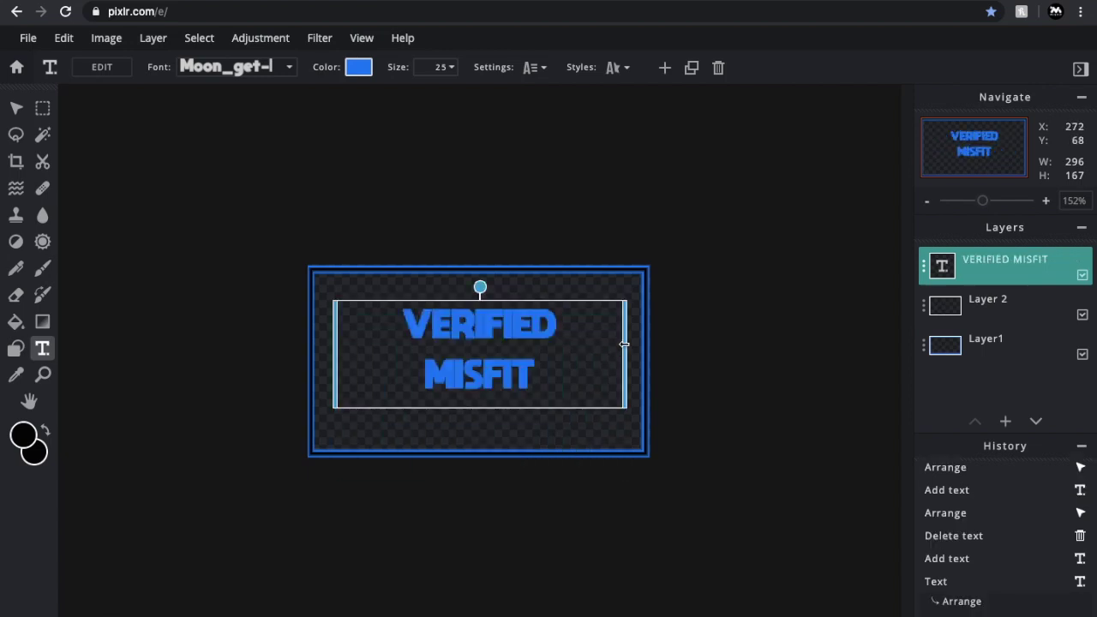
pyautogui.moveTo(626, 342); pyautogui.dragTo(595, 434)
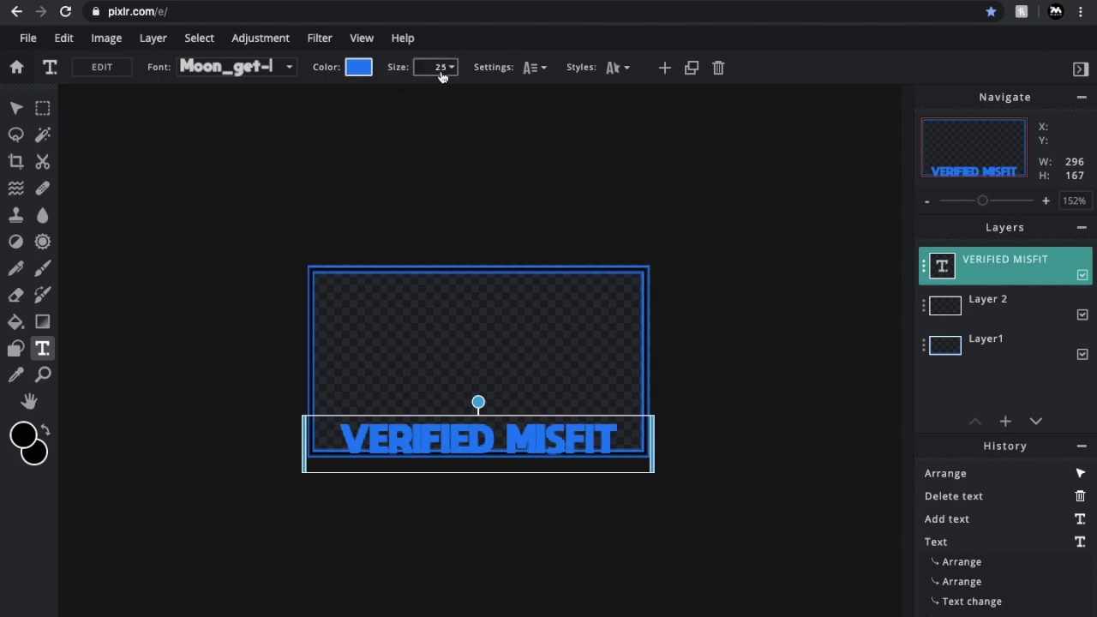
# - Set the 'VERIFIED MISFIT' text size to 15 and bring up its Styles options
pyautogui.click(443, 69)
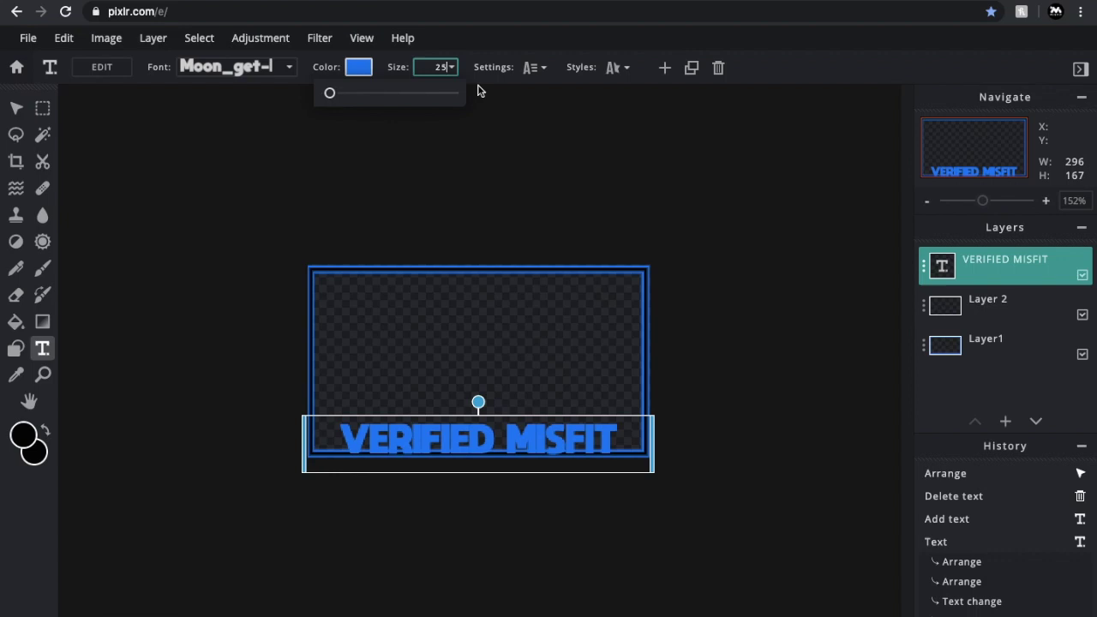
pyautogui.press('BackSpace')
pyautogui.press('BackSpace')
pyautogui.write('15')
pyautogui.press('Return')
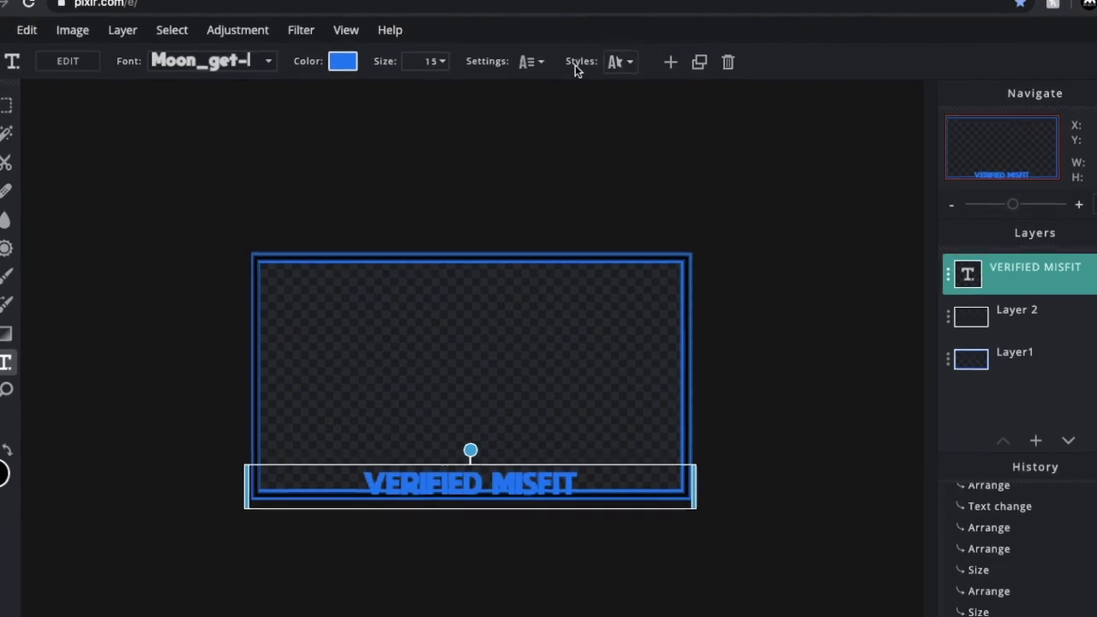
pyautogui.click(624, 52)
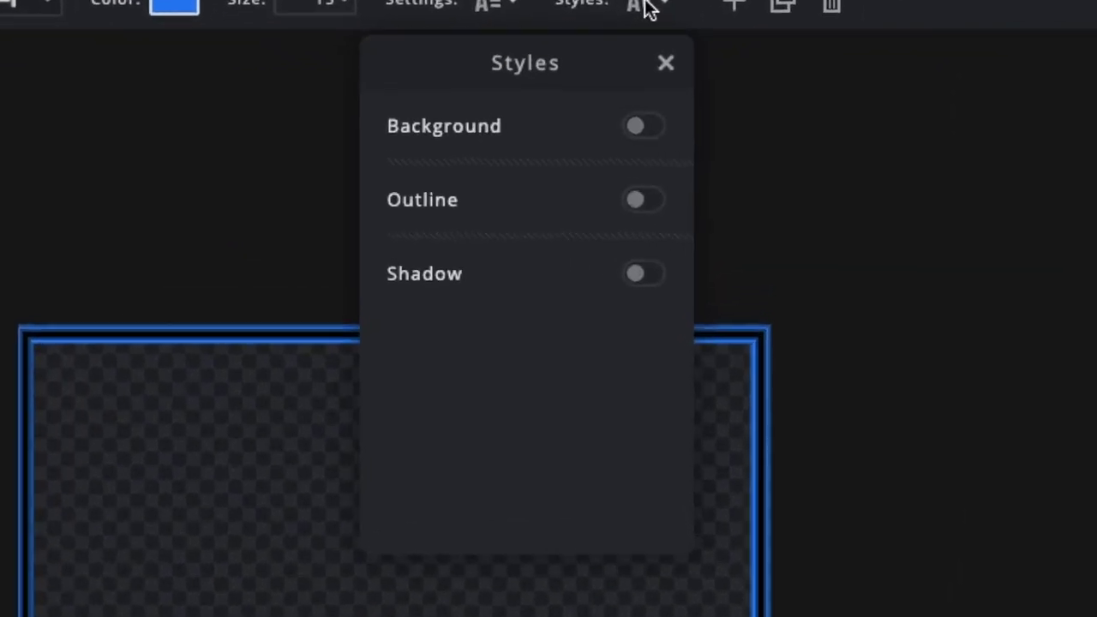
# - Give the VERIFIED MISFIT text a black outline of size 6 and keep it centred on the frame
pyautogui.click(656, 209)
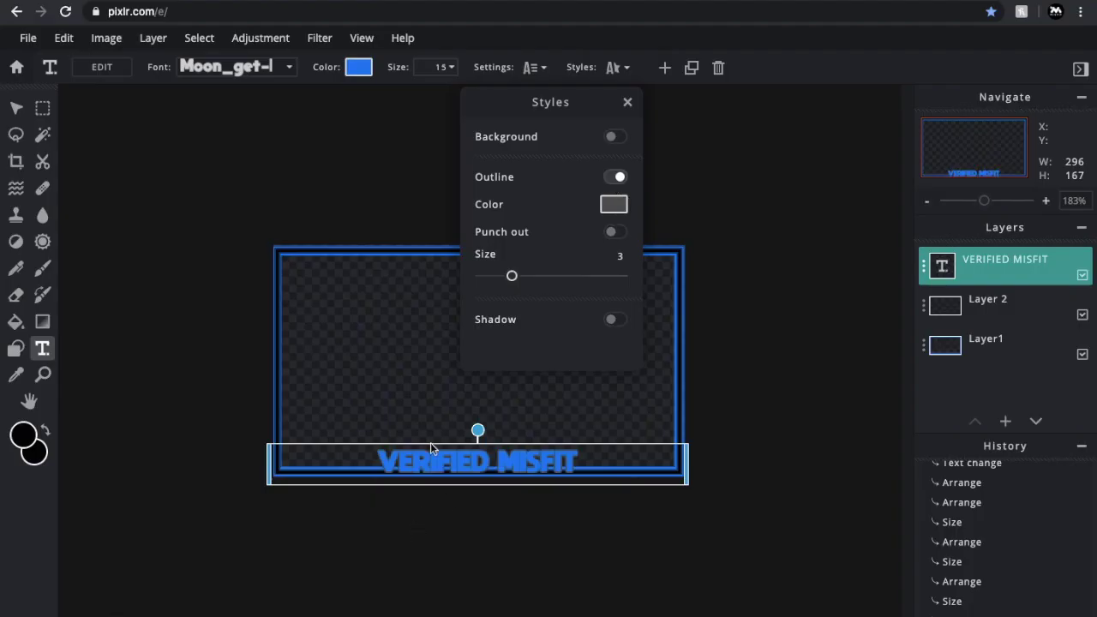
pyautogui.click(611, 209)
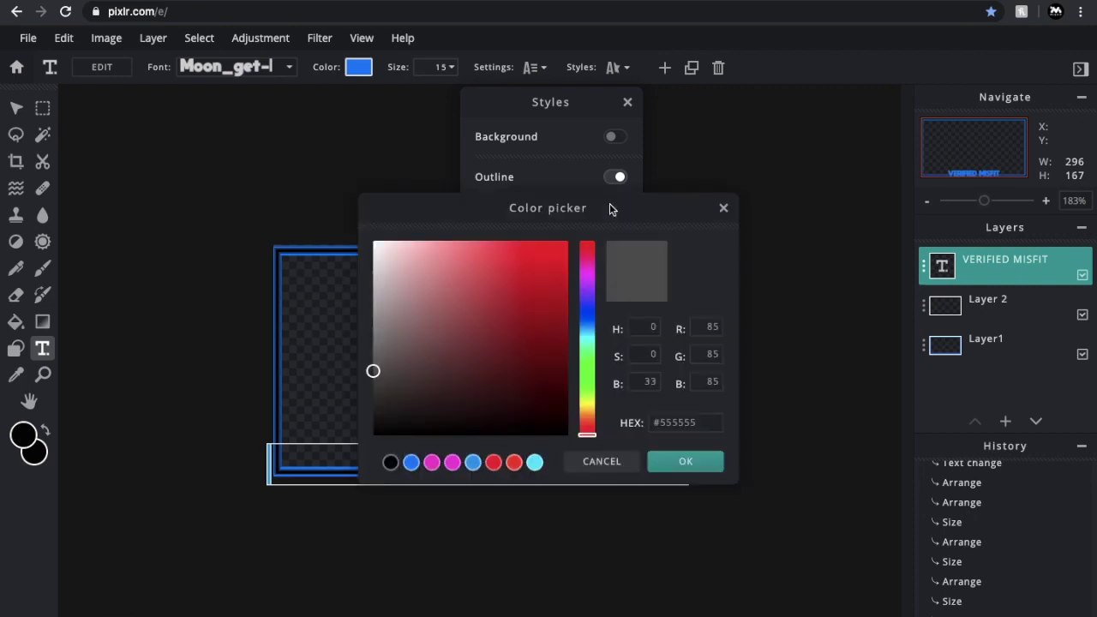
pyautogui.click(391, 462)
pyautogui.click(678, 463)
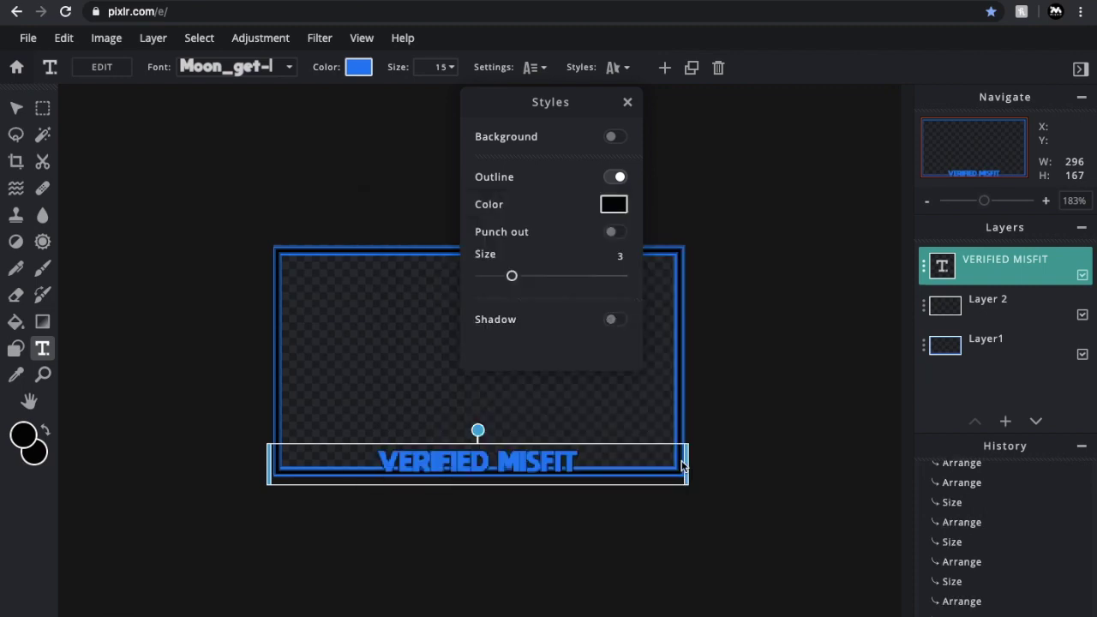
pyautogui.moveTo(511, 279); pyautogui.dragTo(553, 275)
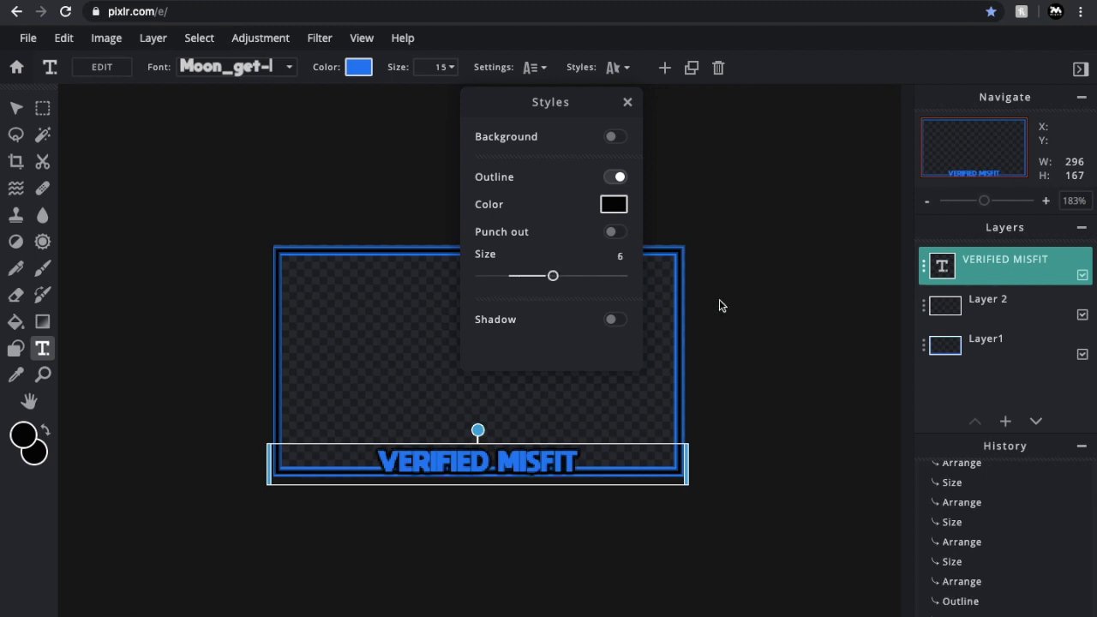
pyautogui.click(767, 305)
pyautogui.moveTo(521, 468); pyautogui.dragTo(523, 467)
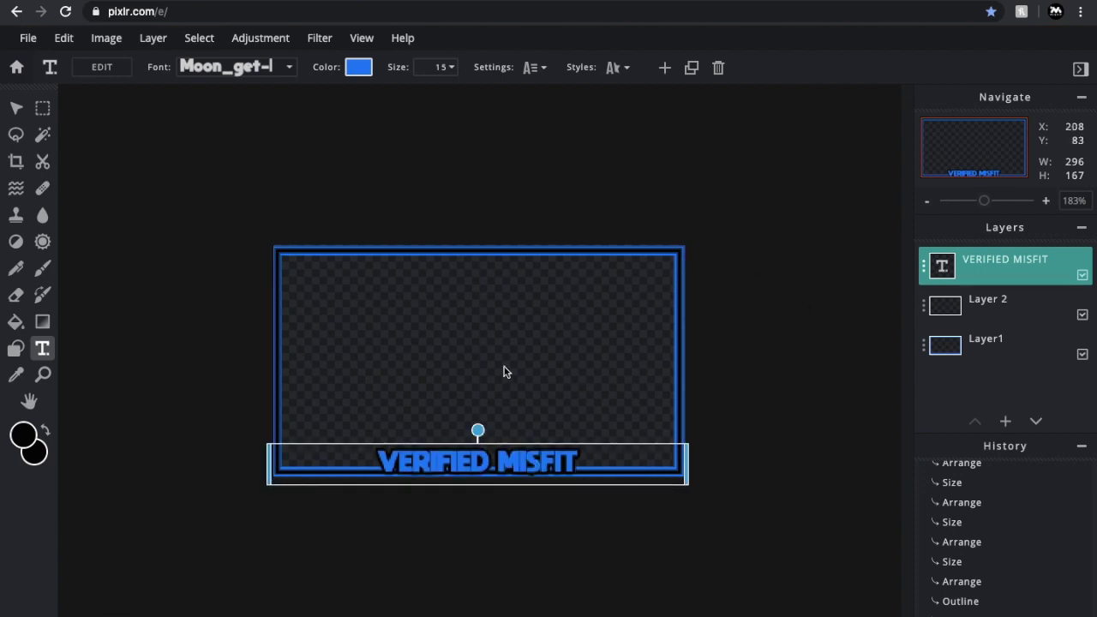
# - Zoom out and in to review the blue double frame and outlined caption, then exit text editing
pyautogui.scroll(-1, 751, 459)
pyautogui.scroll(-4, 751, 460)
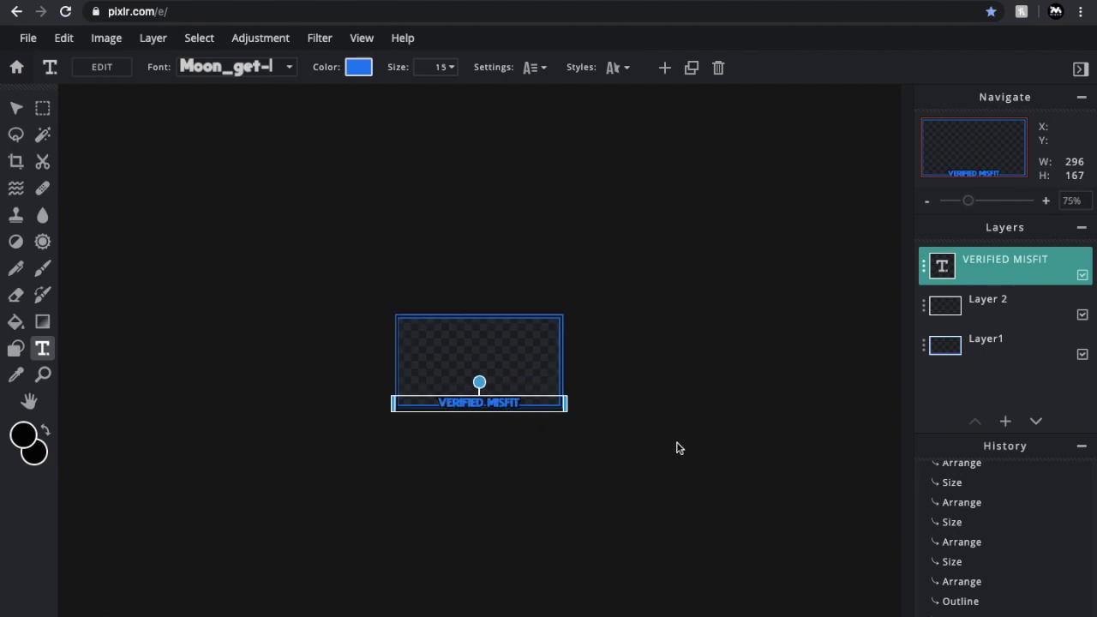
pyautogui.scroll(1, 651, 408)
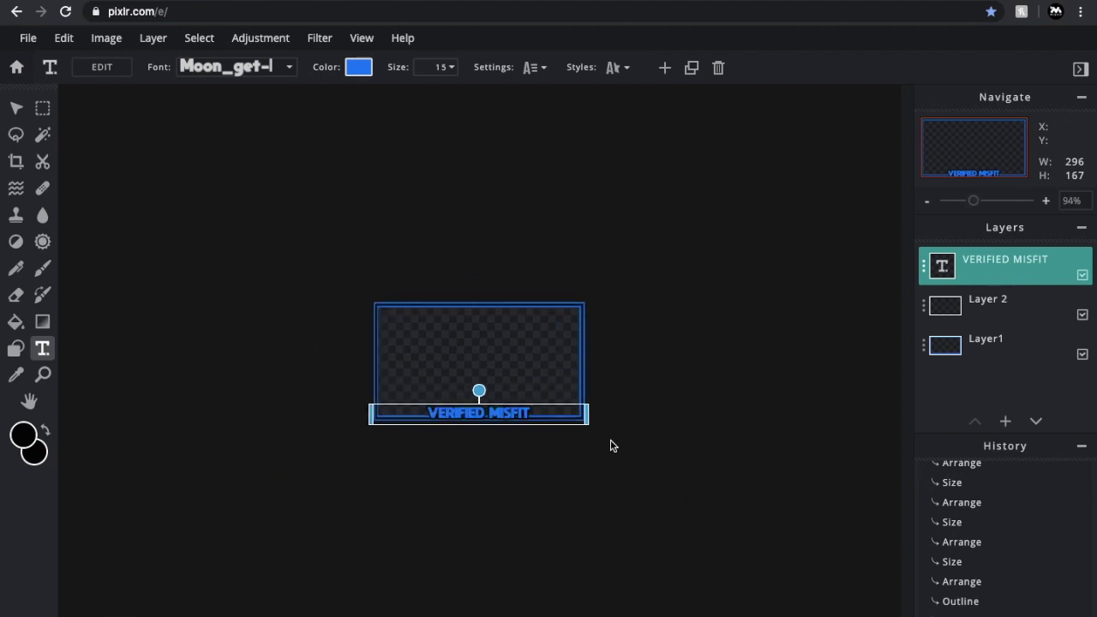
pyautogui.scroll(-2, 754, 443)
pyautogui.scroll(1, 712, 434)
pyautogui.scroll(-1, 617, 448)
pyautogui.scroll(-1, 620, 414)
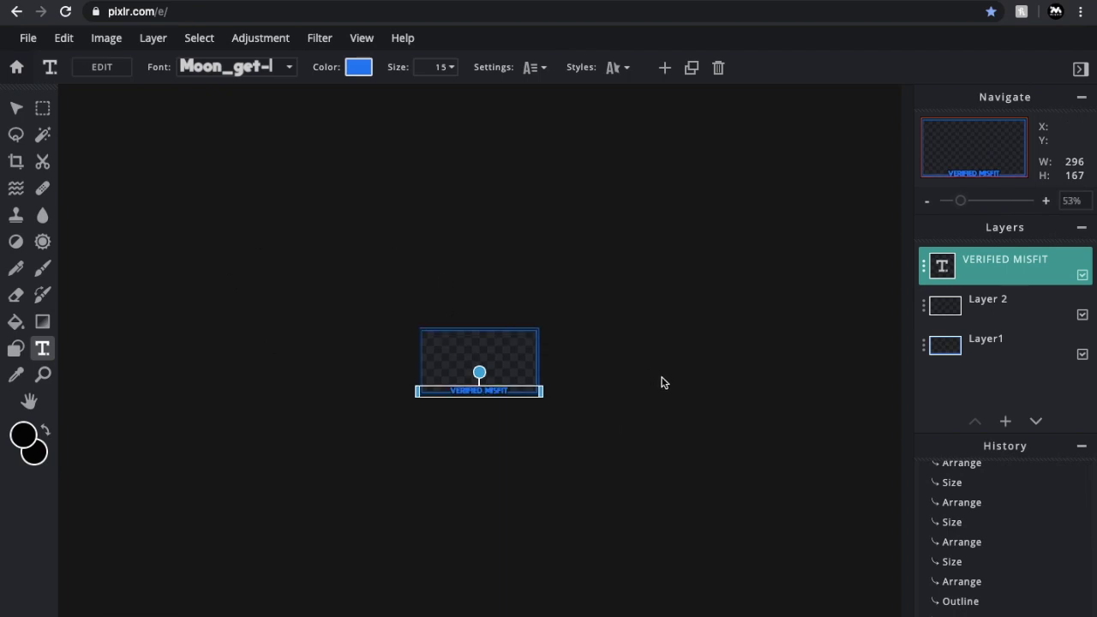
pyautogui.scroll(4, 667, 382)
pyautogui.scroll(6, 668, 383)
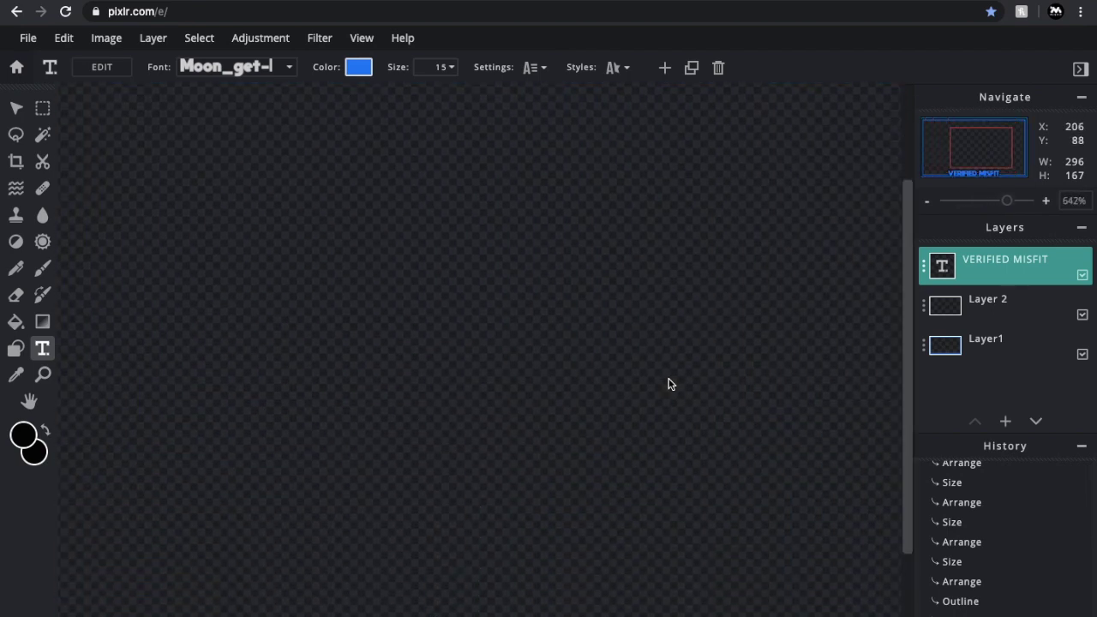
pyautogui.scroll(-3, 659, 455)
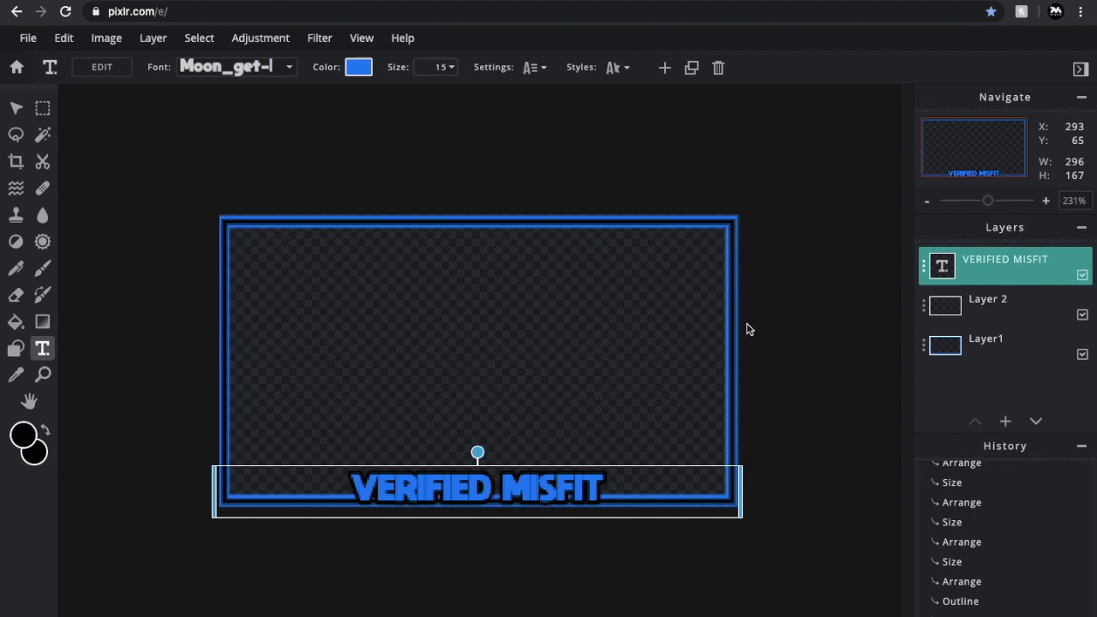
pyautogui.scroll(-2, 762, 333)
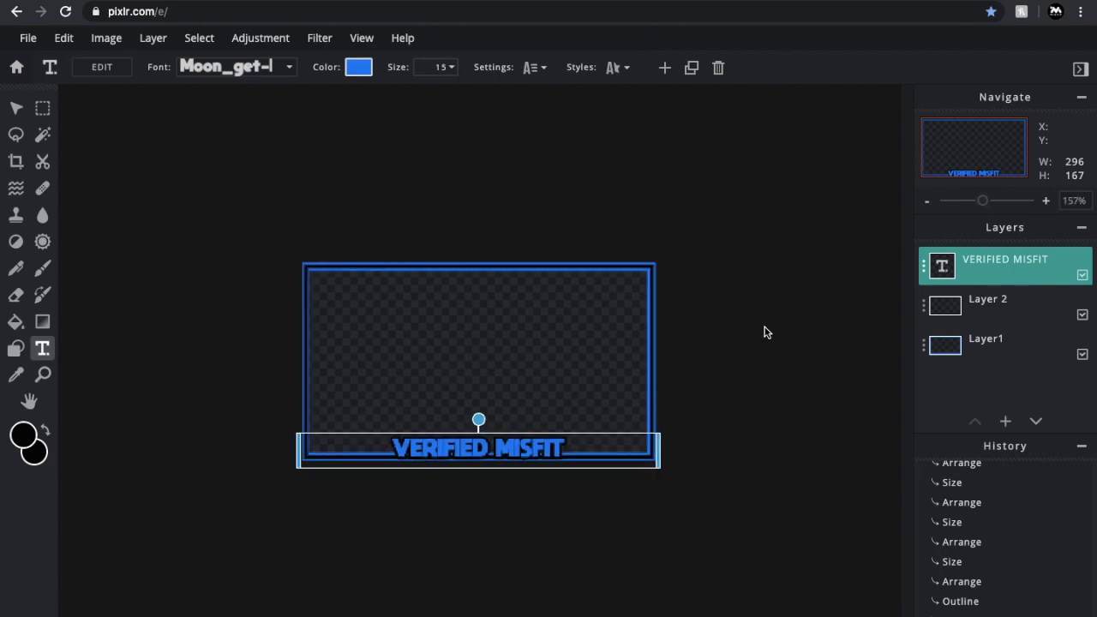
pyautogui.scroll(1, 765, 333)
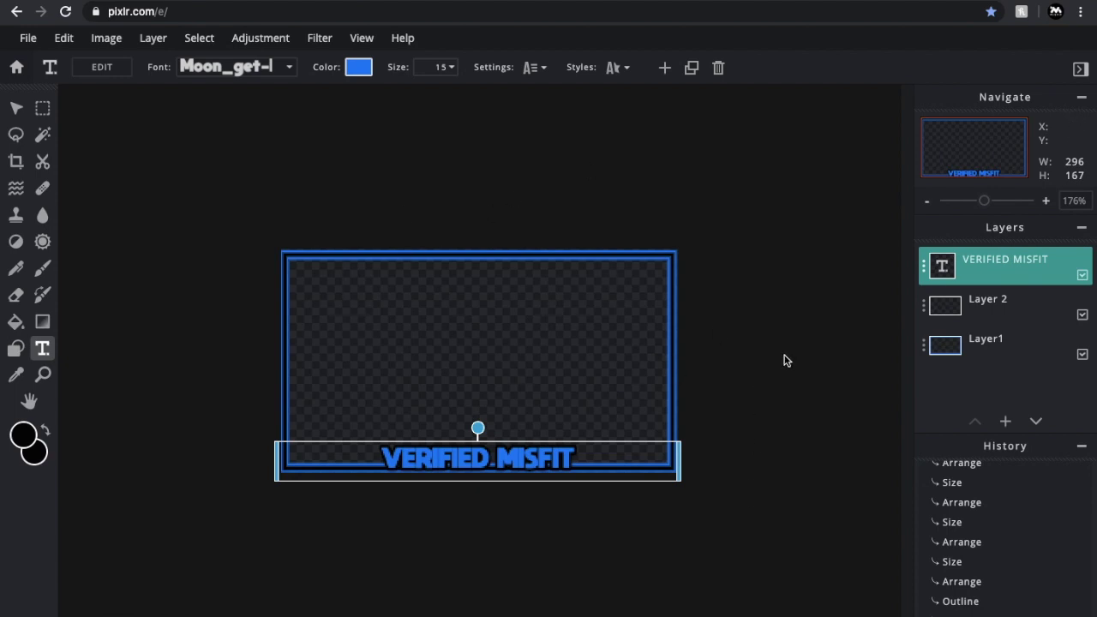
pyautogui.click(703, 418)
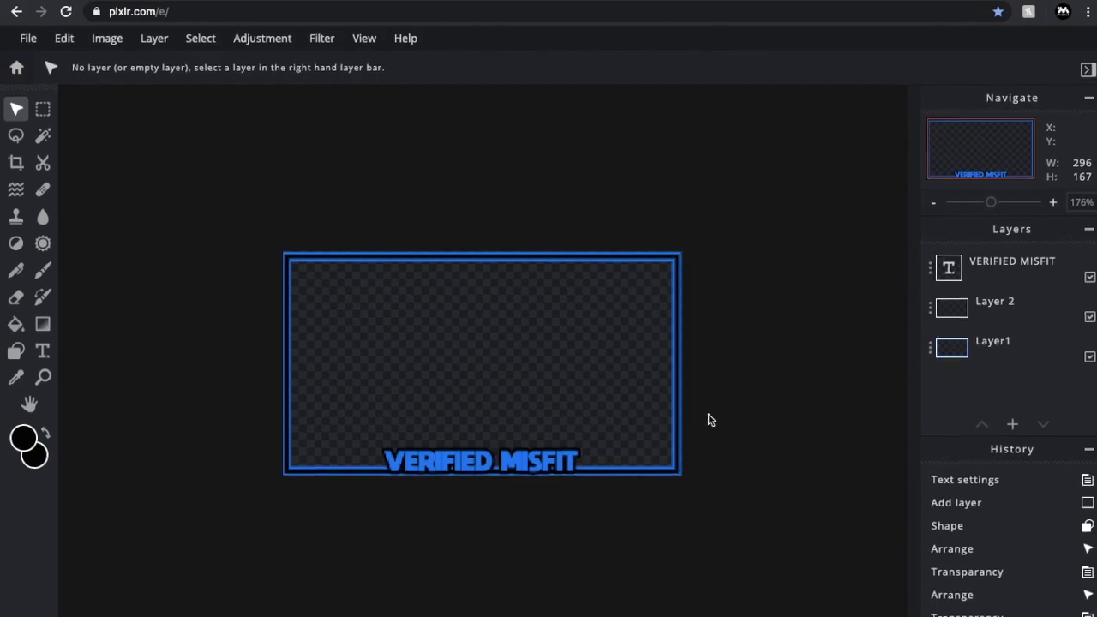
# - Download the banner as a 296×167 PNG file
pyautogui.click(26, 39)
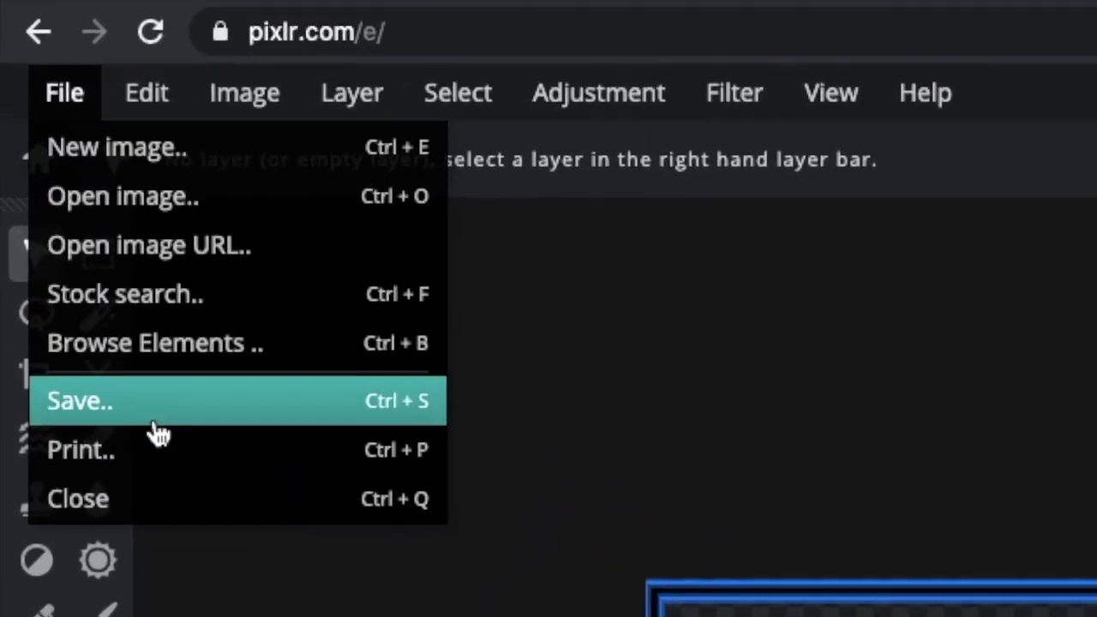
pyautogui.click(163, 307)
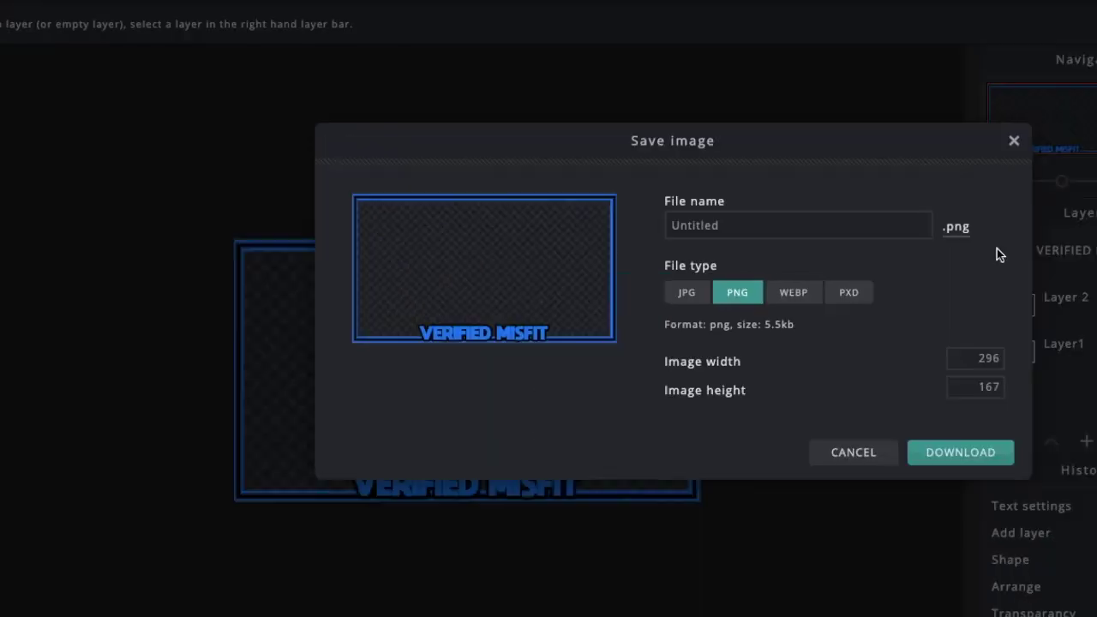
pyautogui.click(960, 452)
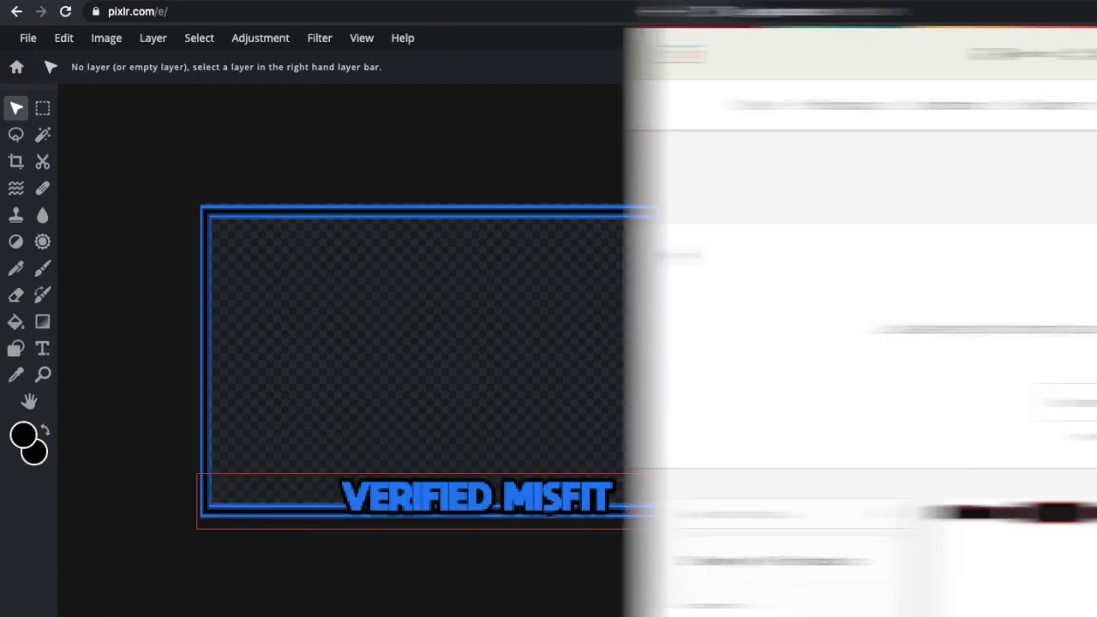
# - Browse the nine-product Gumroad storefront and open the $5 Pink Overlay Template listing
pyautogui.scroll(-4, 904, 326)
pyautogui.scroll(-5, 905, 331)
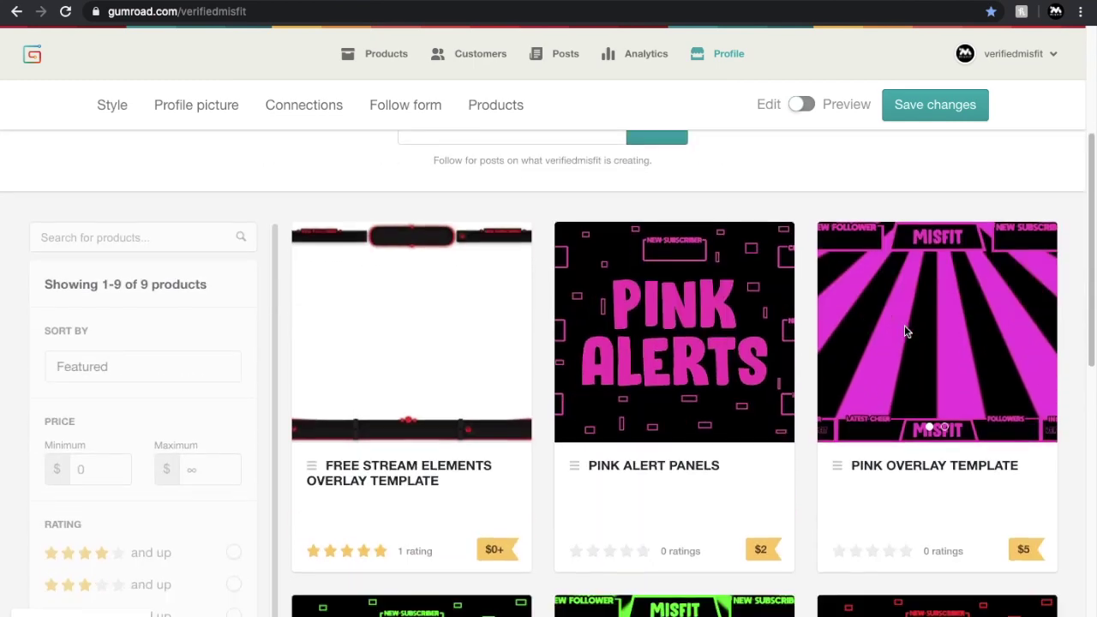
pyautogui.scroll(-4, 905, 331)
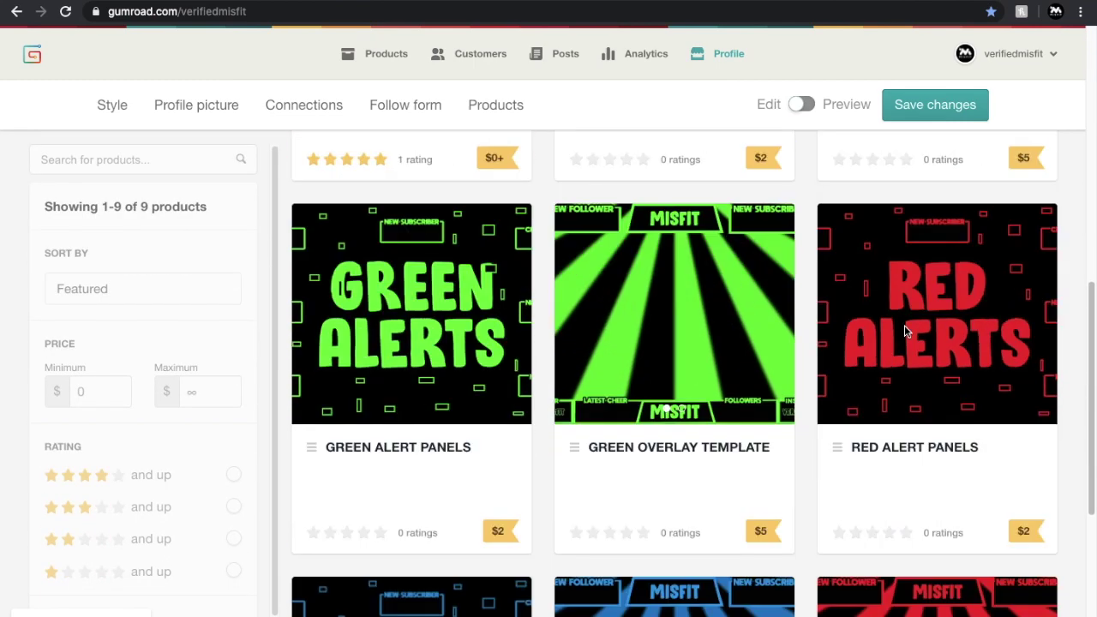
pyautogui.scroll(-1, 904, 331)
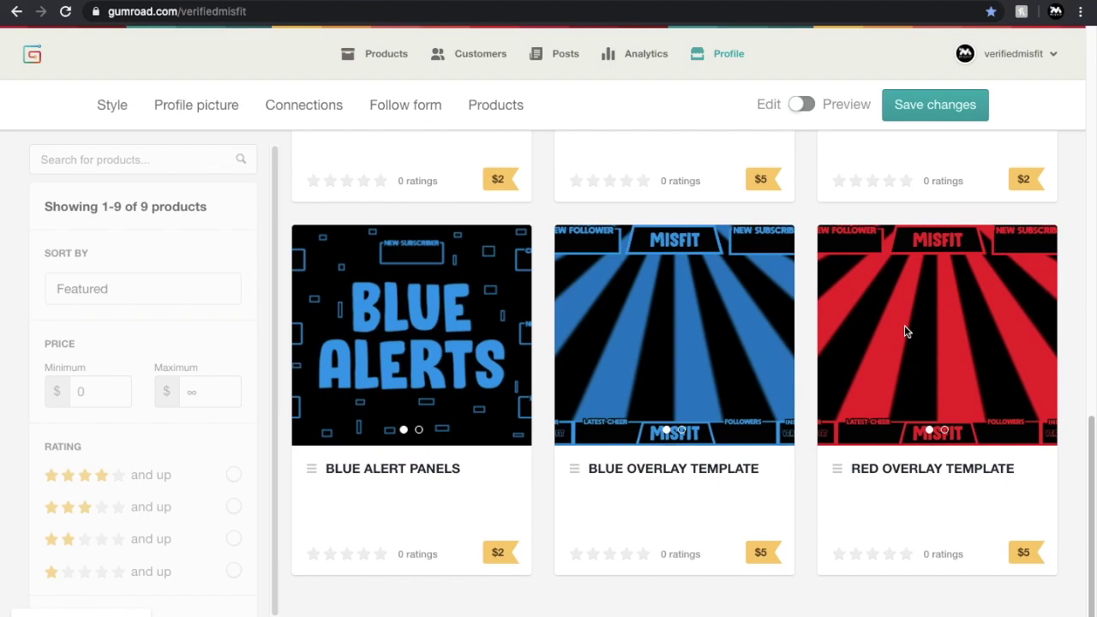
pyautogui.scroll(2, 907, 331)
pyautogui.scroll(4, 907, 331)
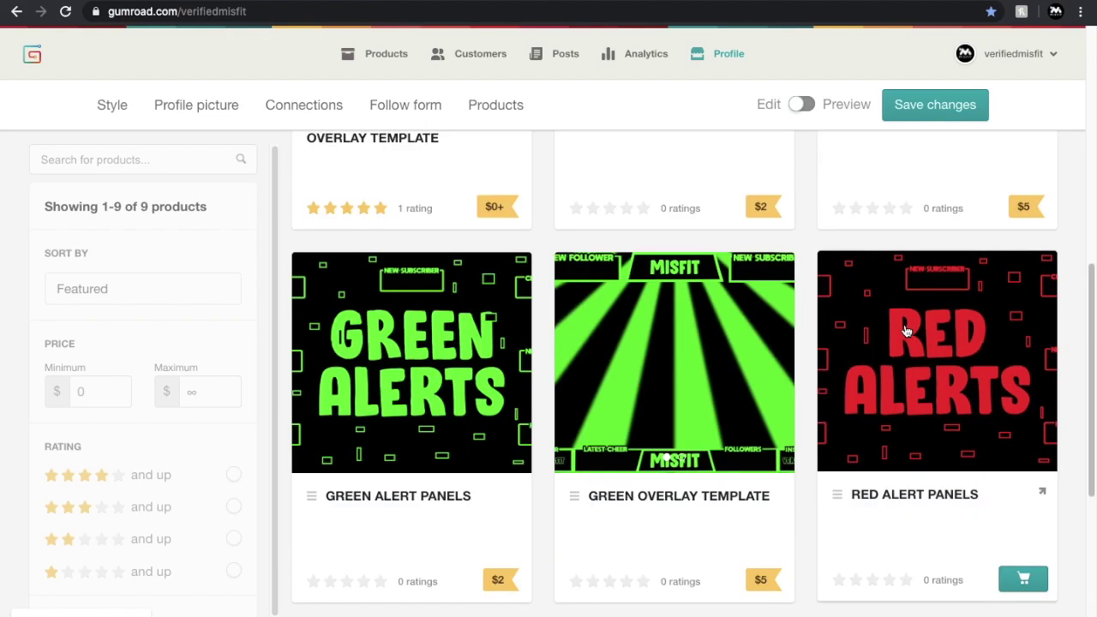
pyautogui.click(906, 326)
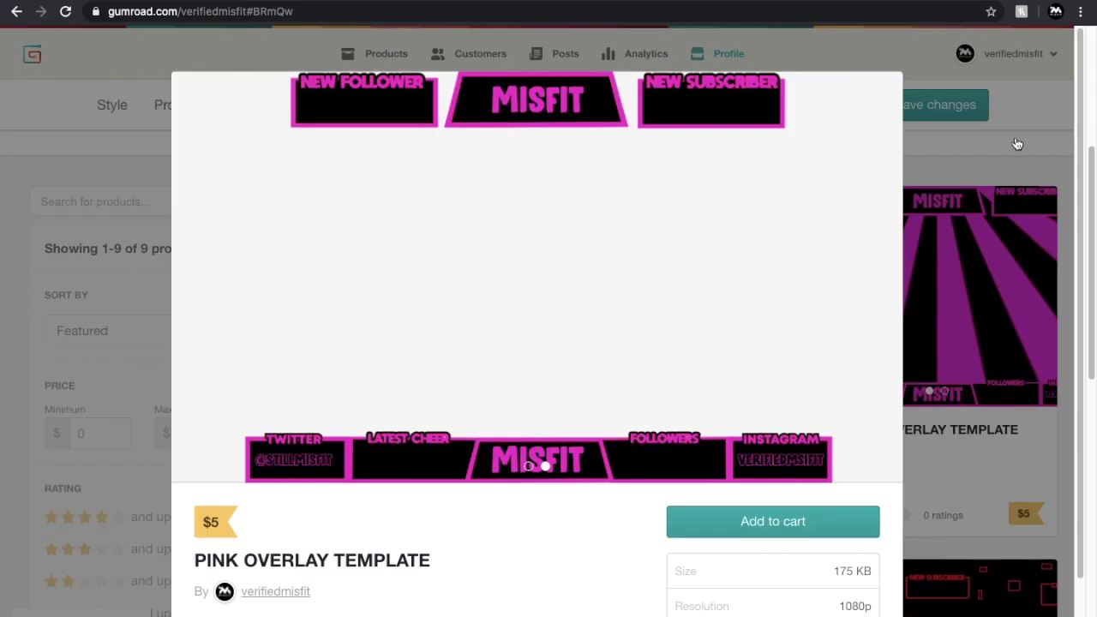